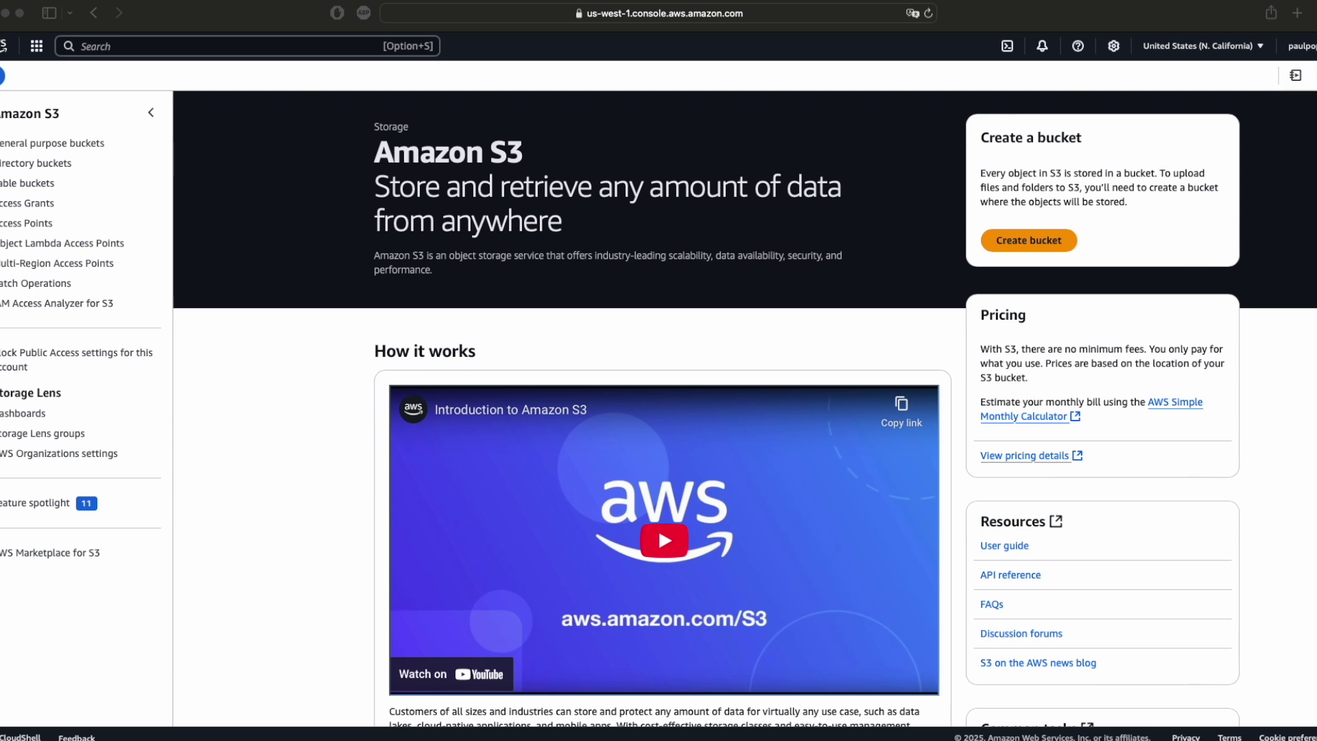
# Step: Start a new replication rule for the paulpop-rep-orig bucket and enable versioning on that source bucket
pyautogui.click(63, 143)
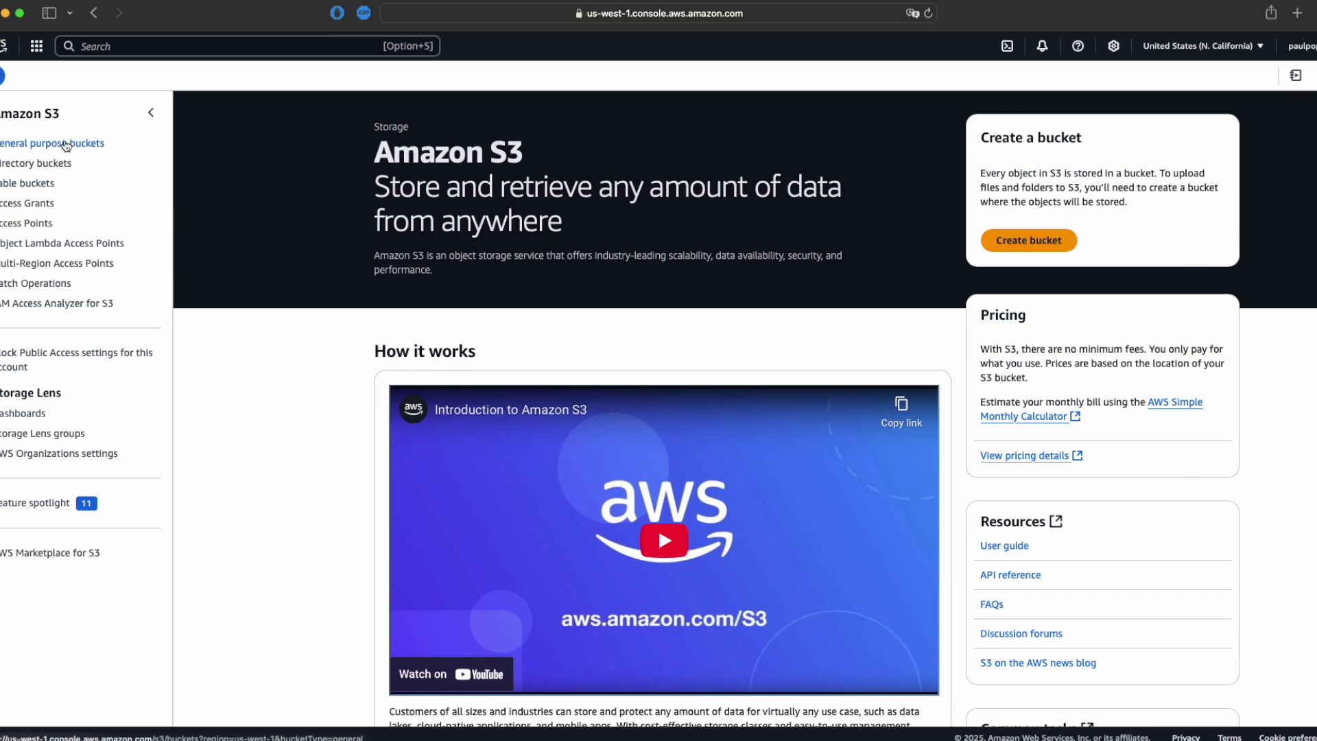
pyautogui.click(292, 364)
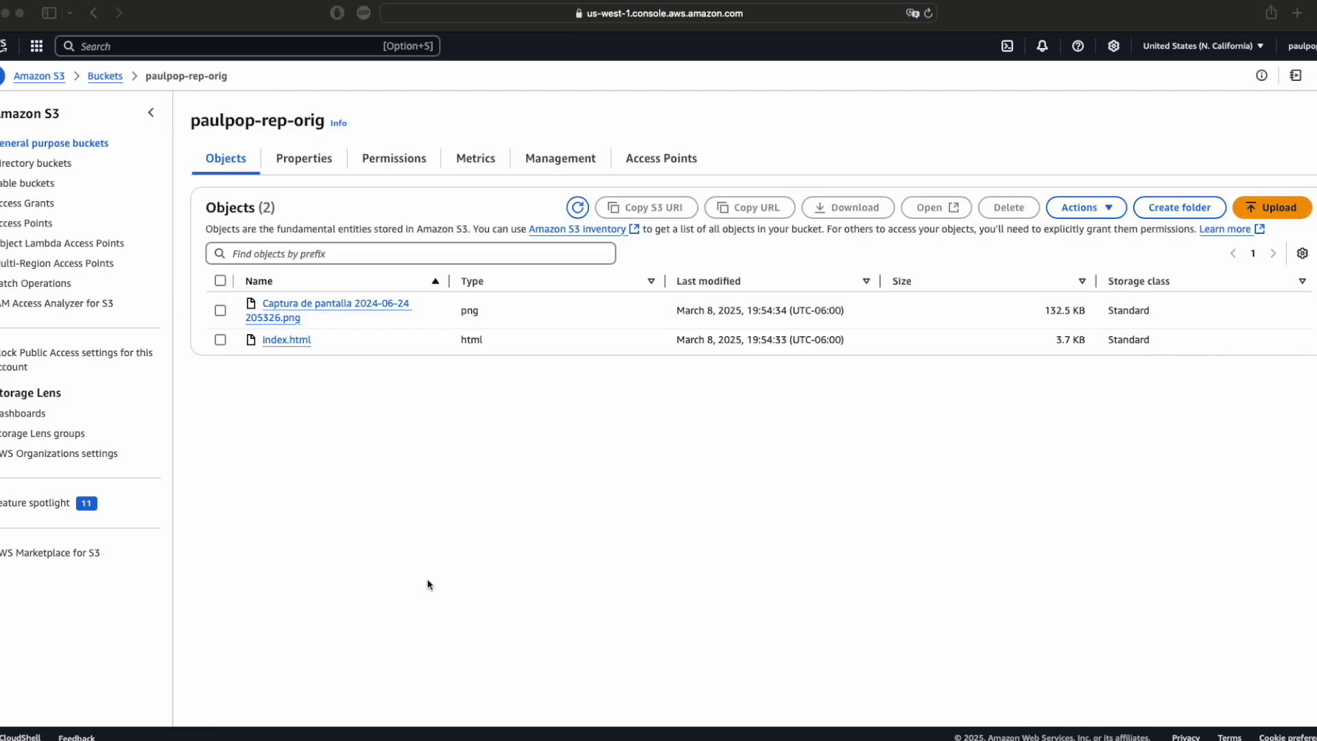
pyautogui.click(561, 158)
pyautogui.scroll(-2, 582, 422)
pyautogui.scroll(-1, 582, 422)
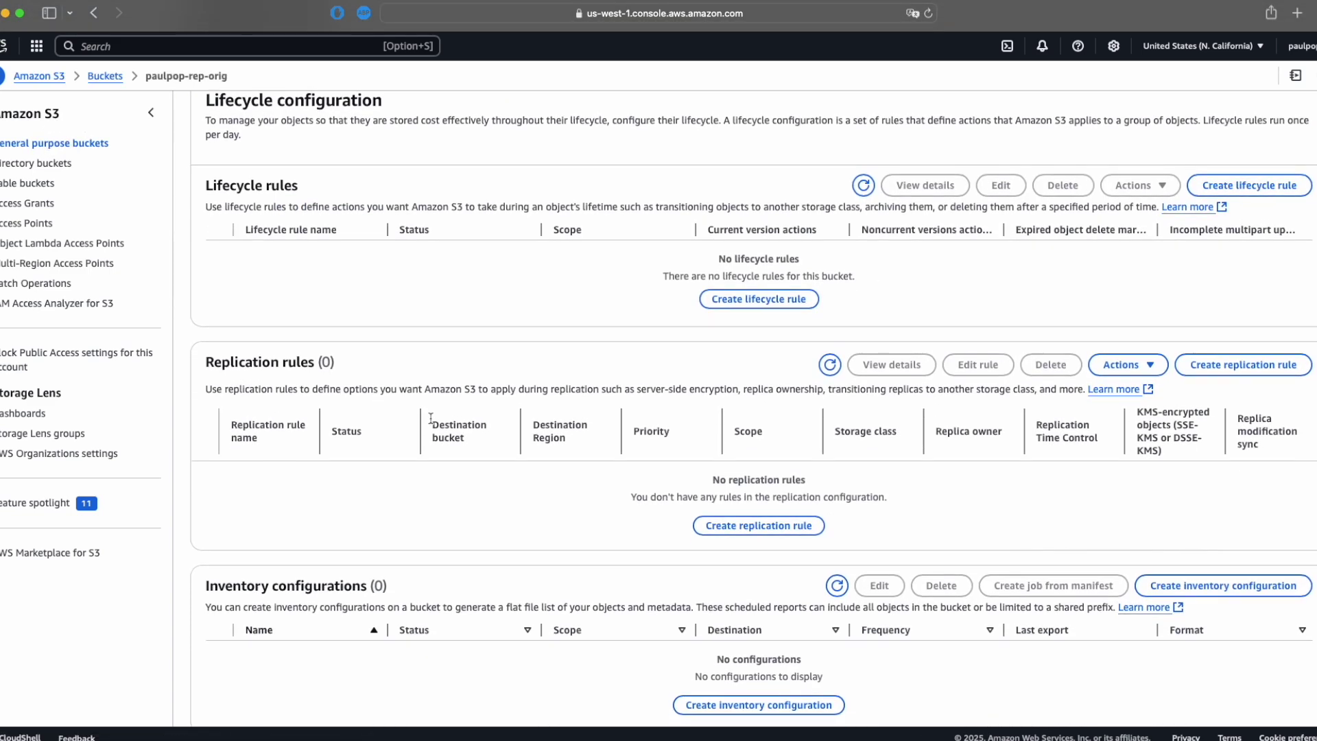
pyautogui.click(761, 522)
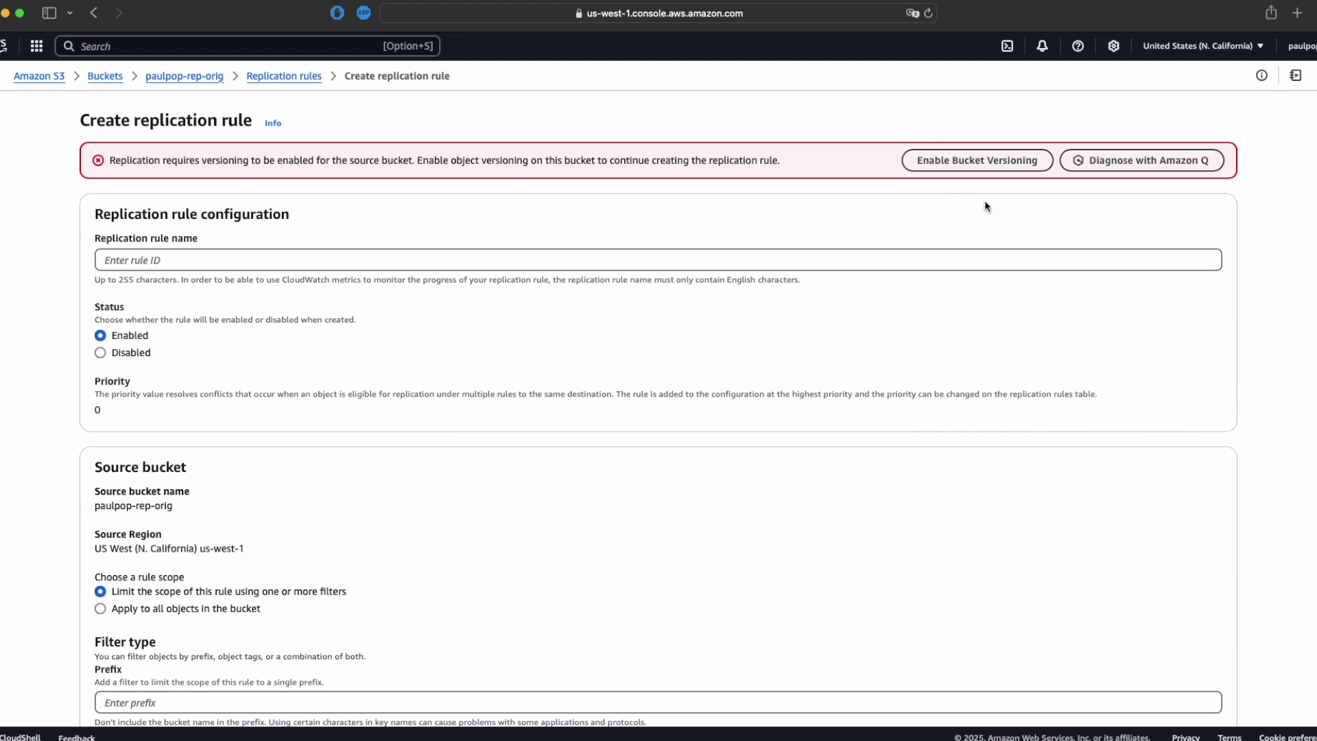
pyautogui.click(1014, 161)
pyautogui.click(1204, 419)
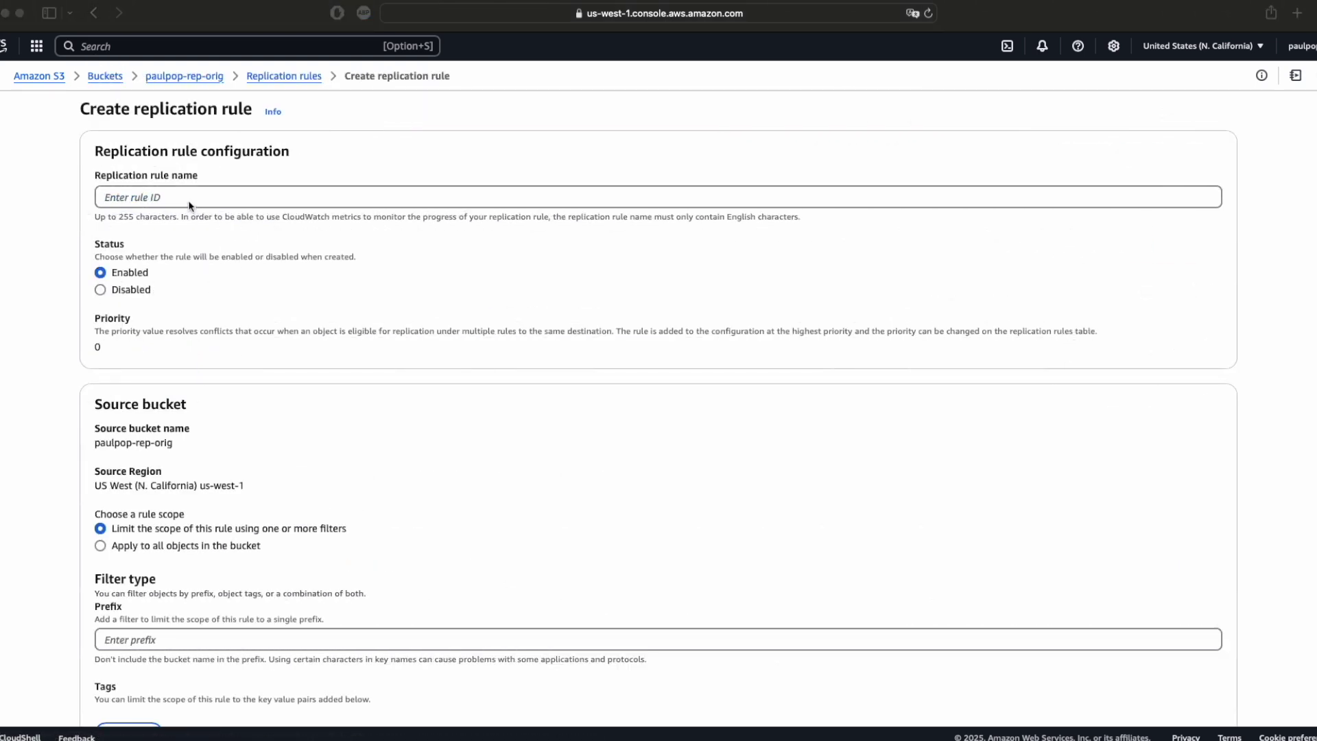
# Step: Name the replication rule paulpop-rep-test and apply it to all objects in the bucket
pyautogui.click(189, 206)
pyautogui.write('paulpop-rep-test')
pyautogui.scroll(-1, 136, 461)
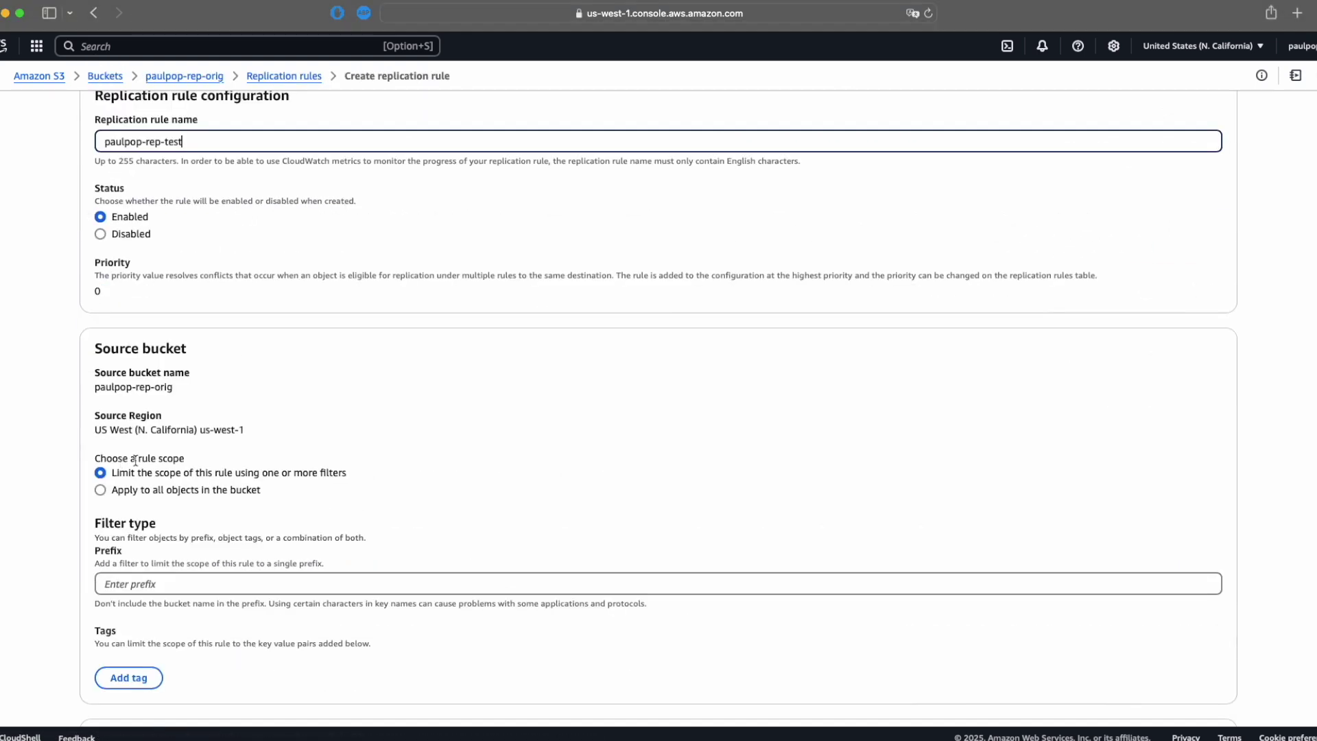
pyautogui.doubleClick(173, 457)
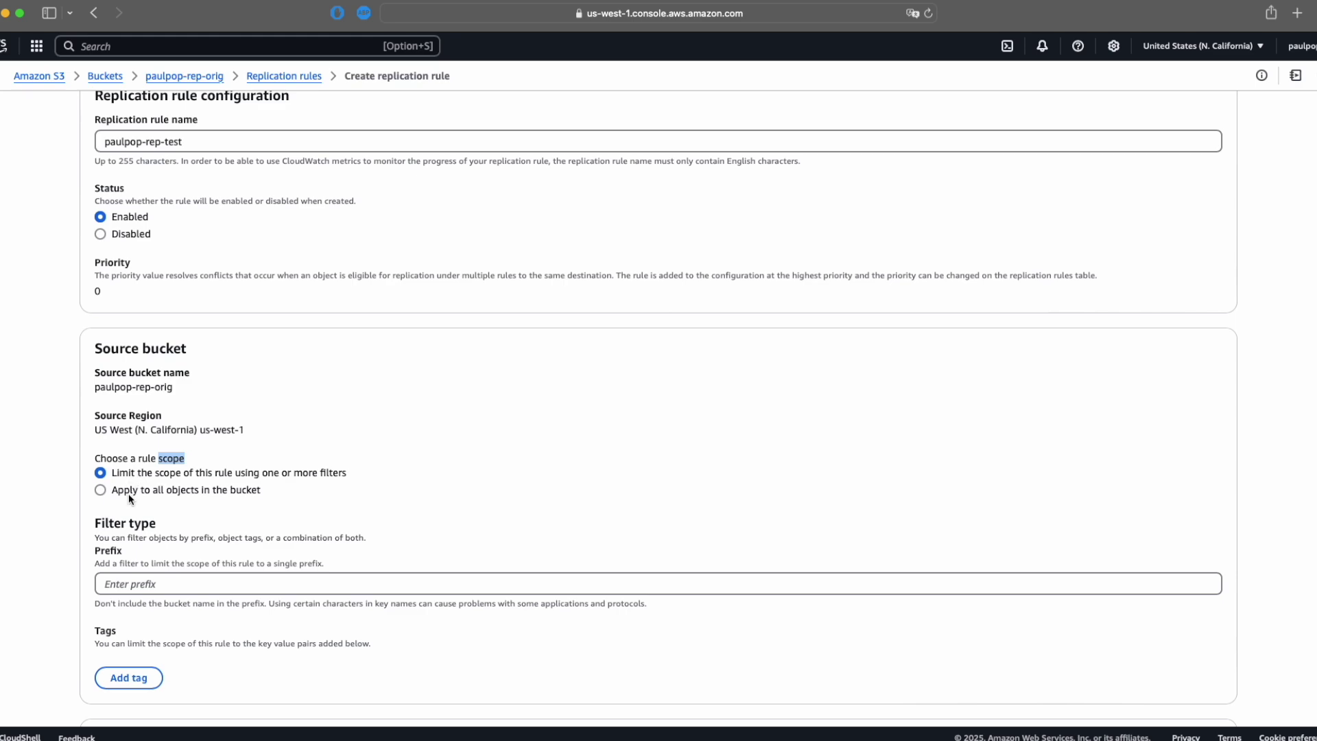
pyautogui.click(101, 490)
# Step: Choose paulpop-rep-dest in this account as the destination bucket and enable versioning on it
pyautogui.scroll(-3, 227, 494)
pyautogui.scroll(-3, 227, 494)
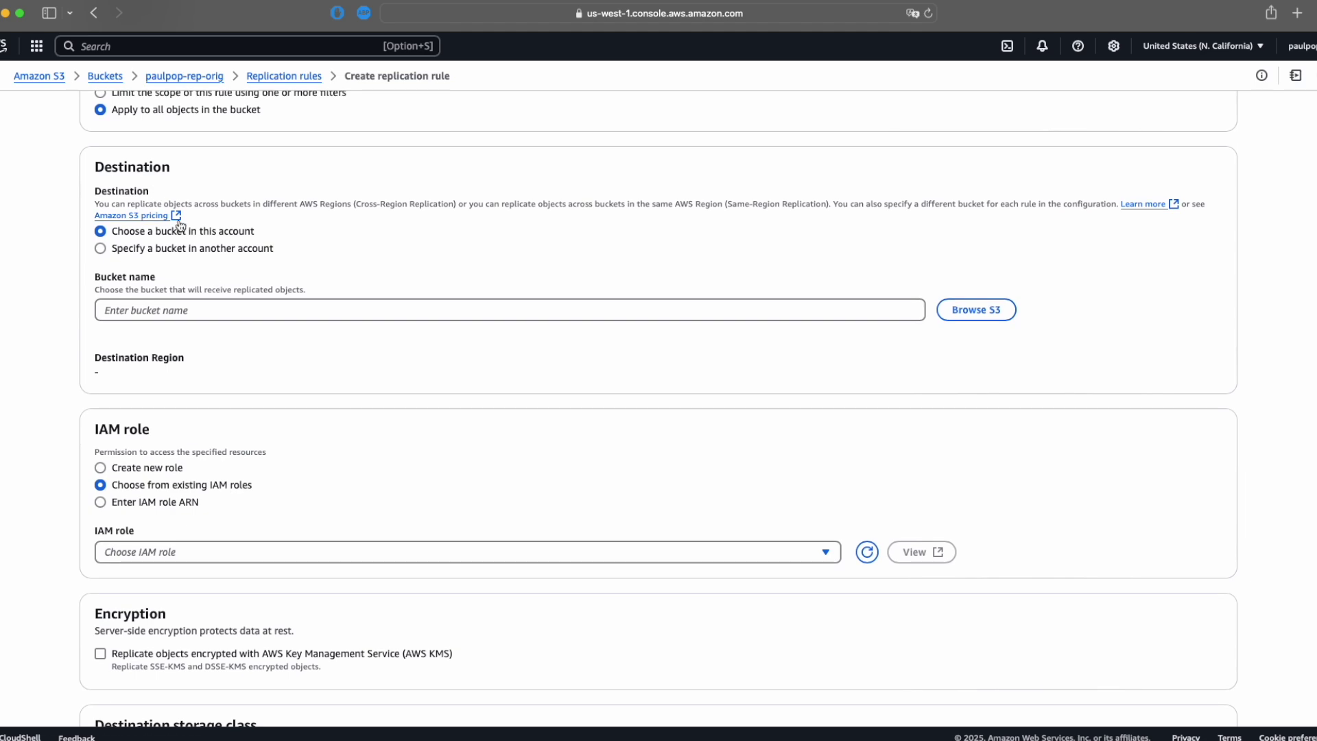
pyautogui.click(976, 310)
pyautogui.click(1235, 514)
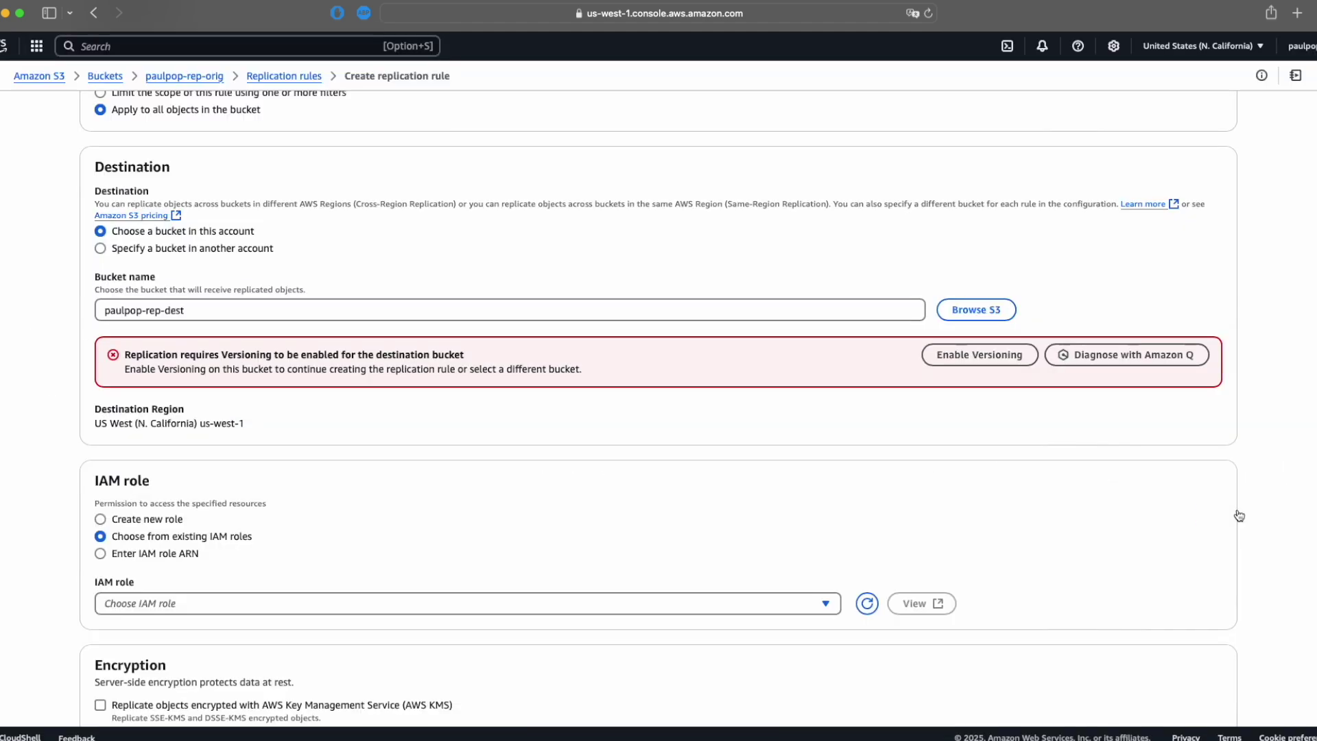
pyautogui.scroll(-2, 750, 420)
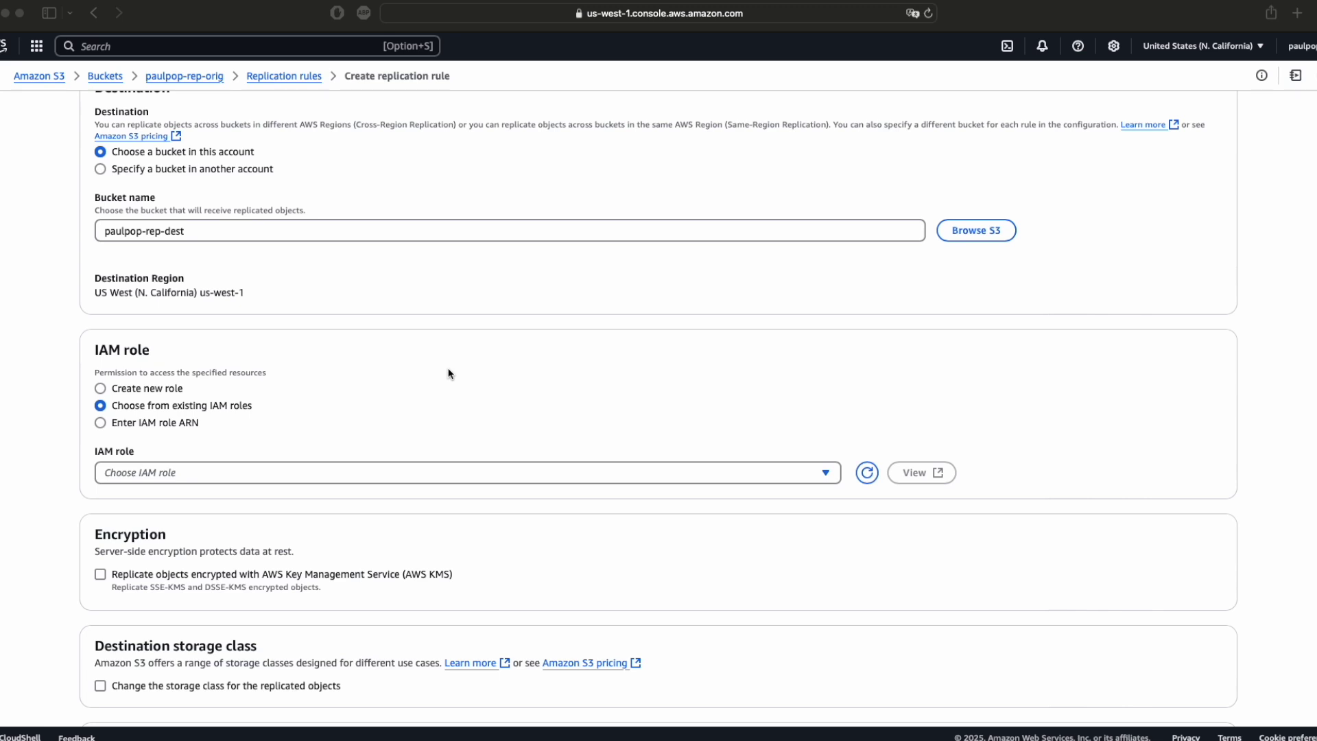
# Step: Have the replication rule create a new IAM role and save the rule
pyautogui.click(101, 388)
pyautogui.scroll(-5, 106, 323)
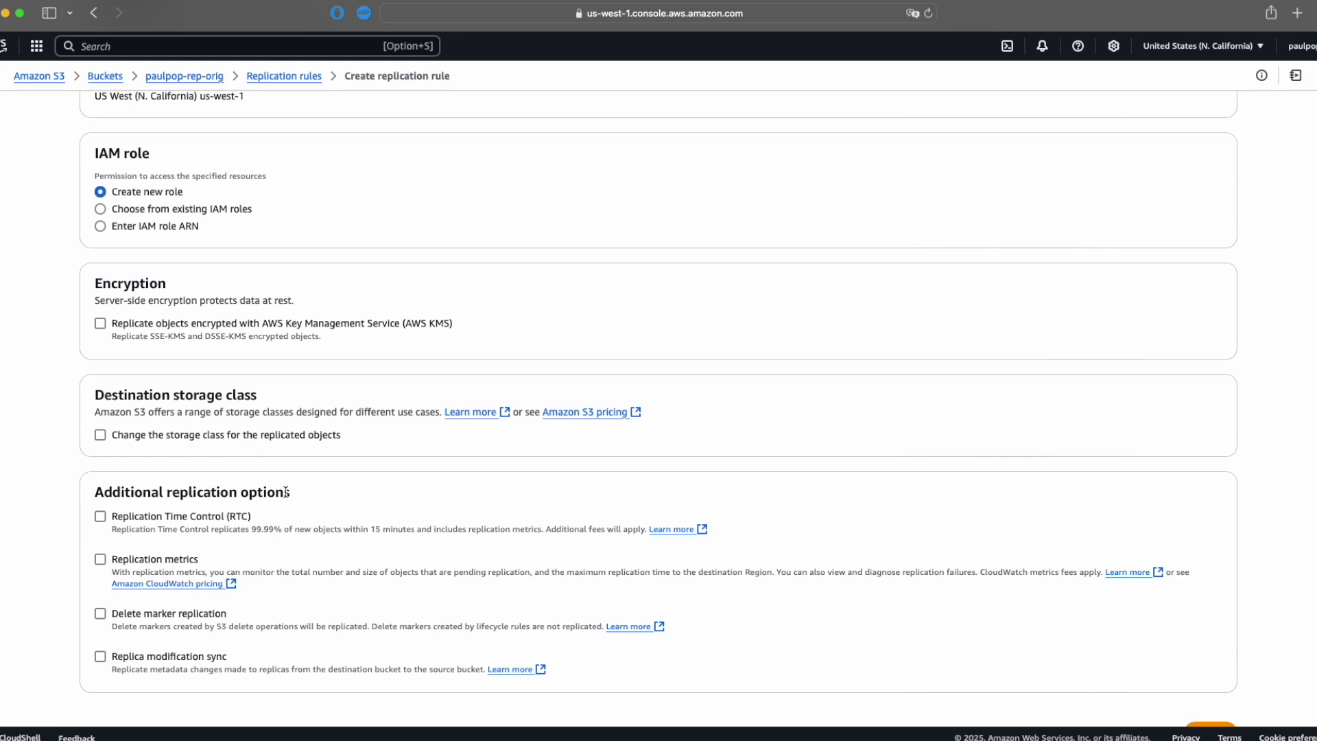
pyautogui.scroll(-1, 206, 499)
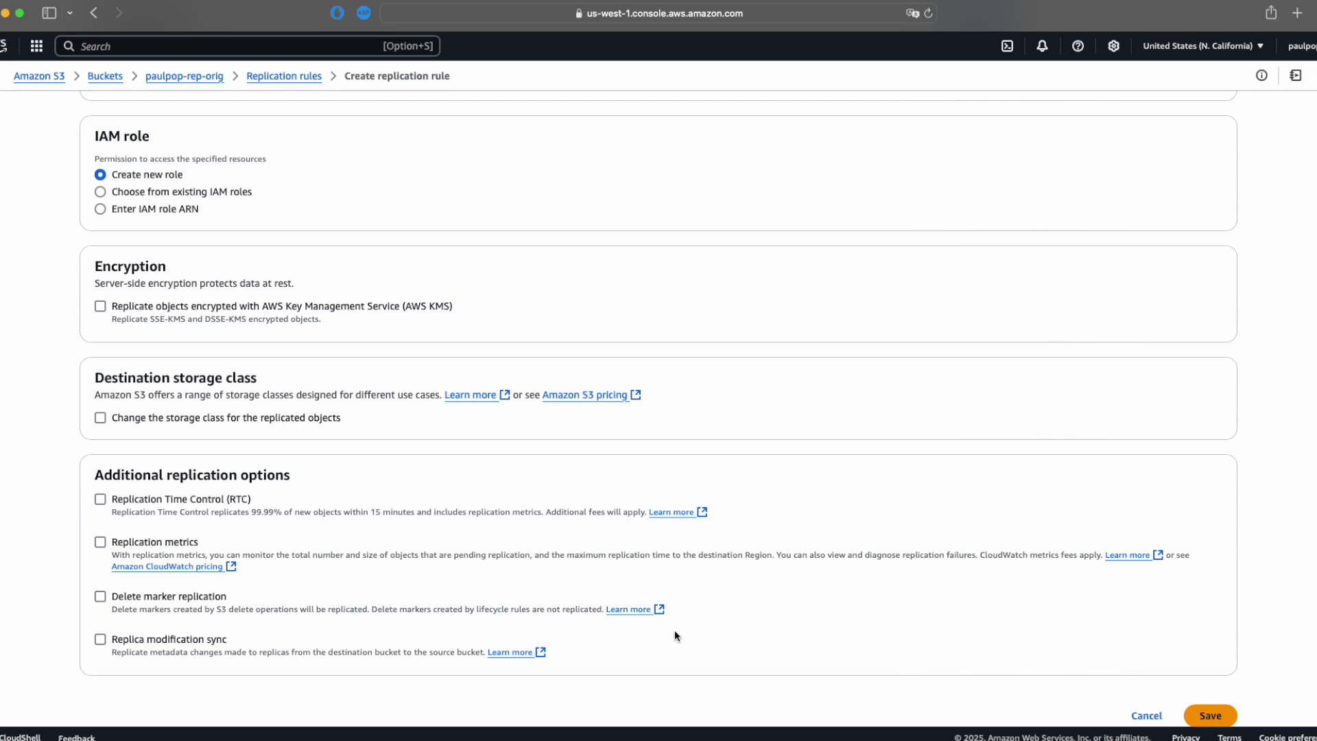
pyautogui.scroll(-1, 673, 630)
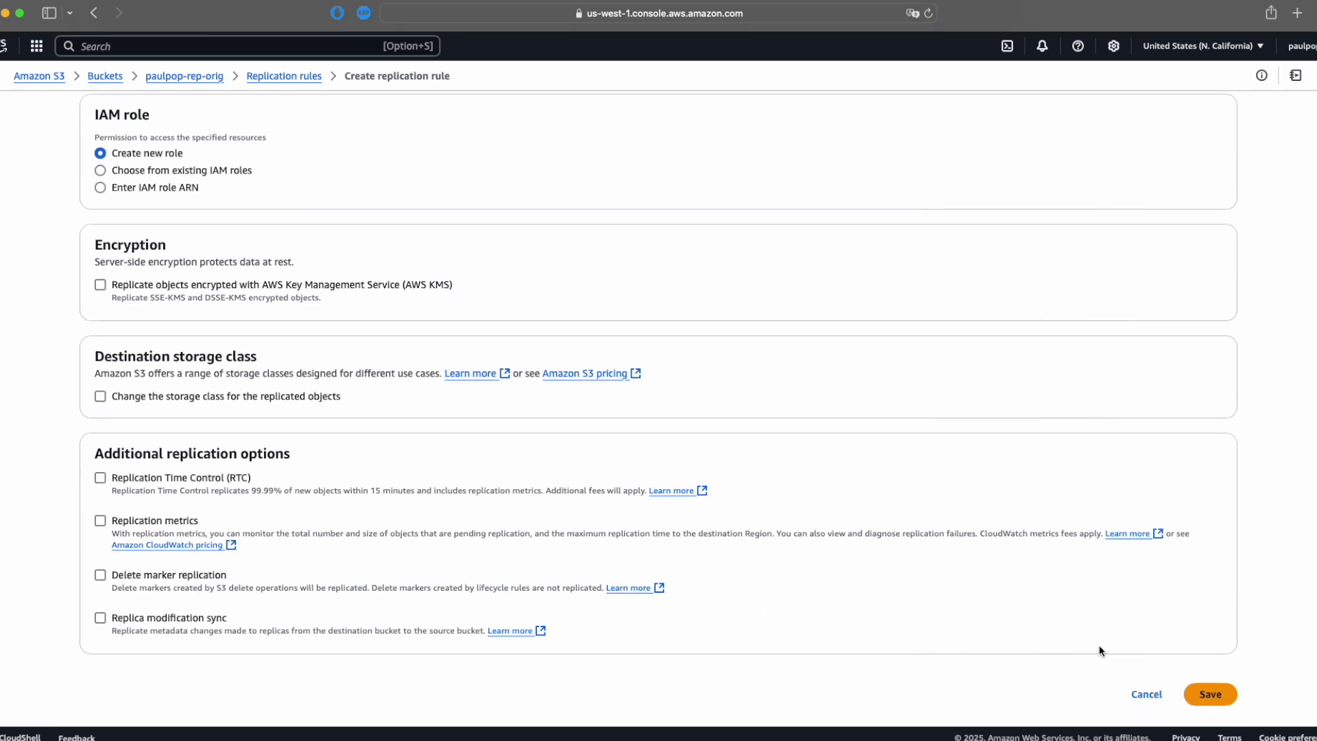
pyautogui.click(1211, 692)
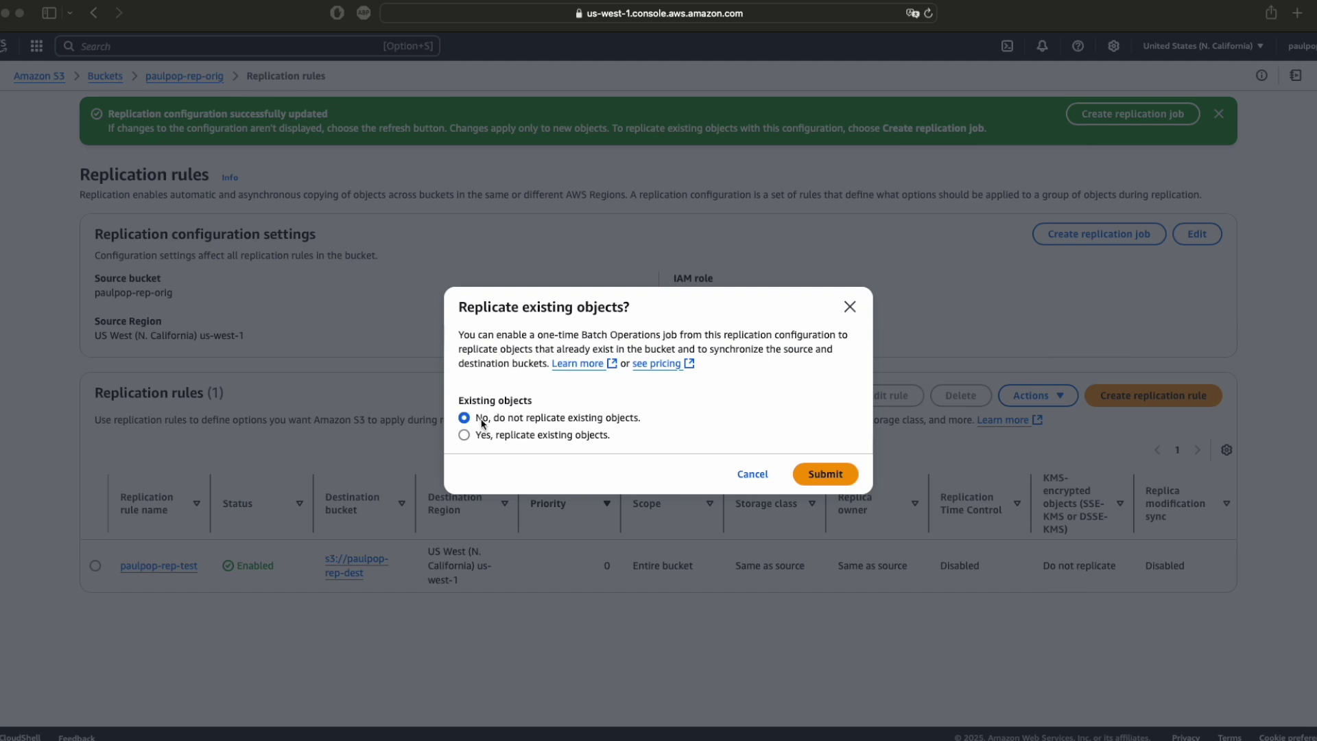
# Step: Choose to replicate existing objects and set the batch job's completion report destination to s3://paulpop.lab.com
pyautogui.click(465, 436)
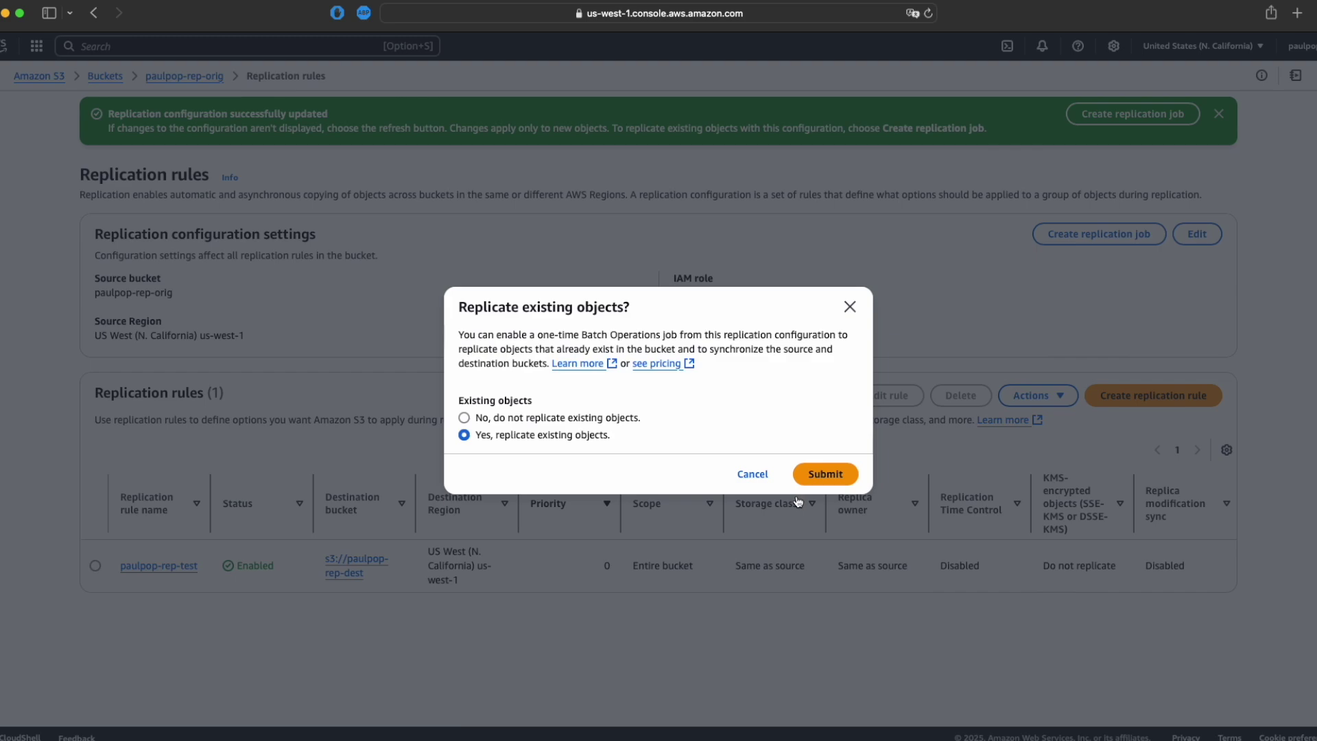
pyautogui.click(821, 481)
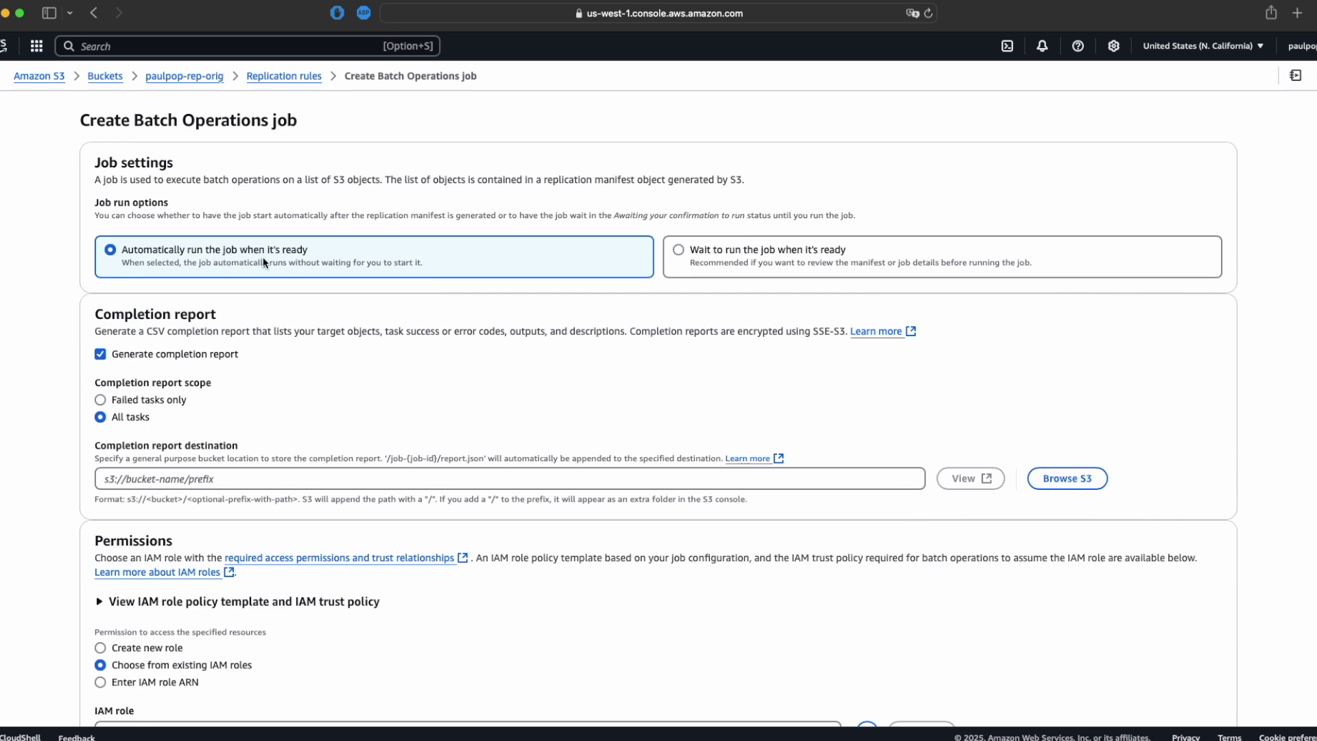
pyautogui.scroll(-1, 282, 332)
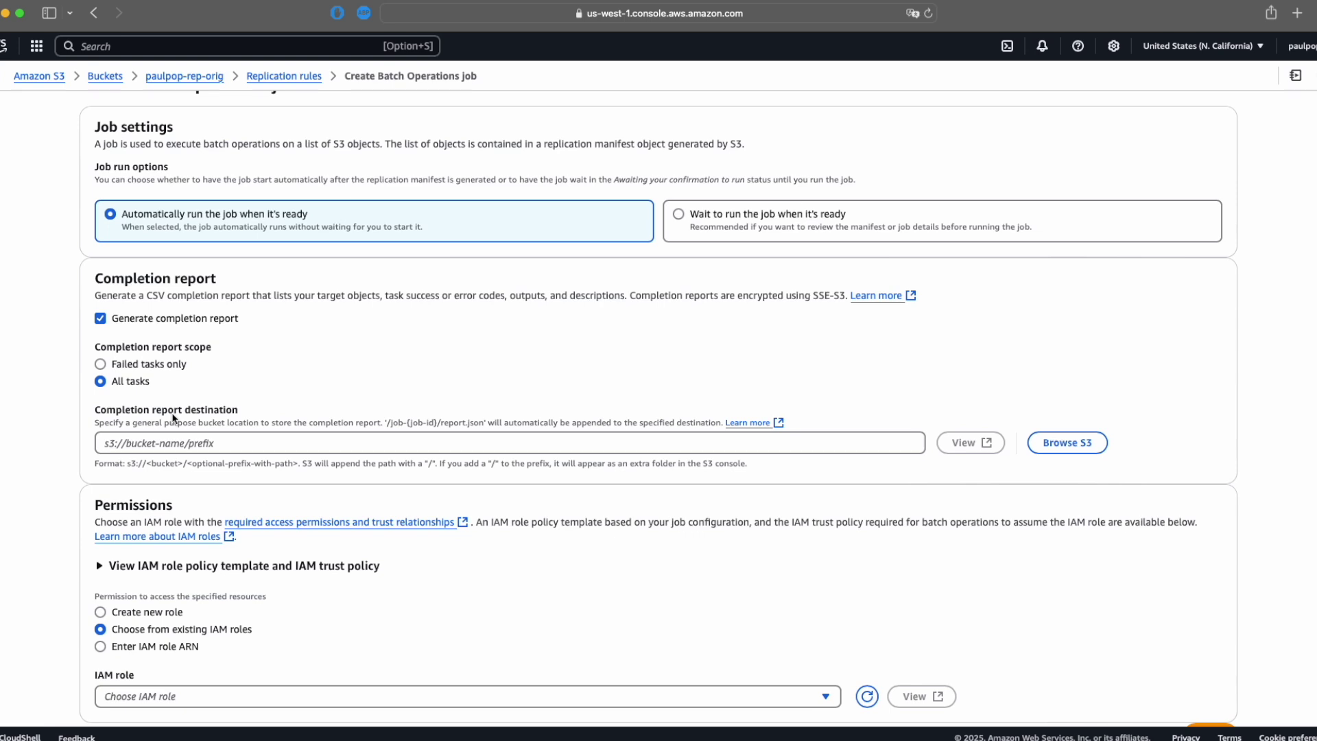
pyautogui.click(817, 440)
pyautogui.write('s3://paulpop.lab.com')
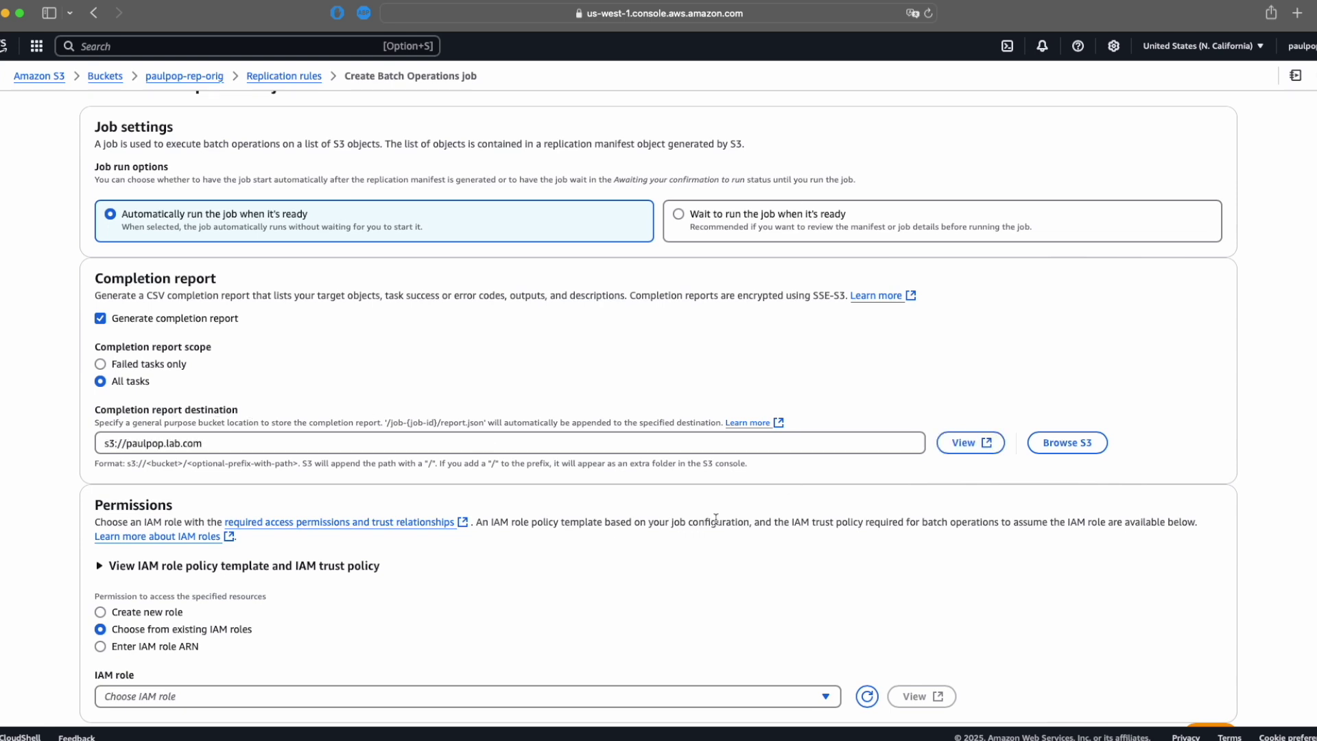
# Step: Have the Batch Operations job create a new IAM role and save the job
pyautogui.scroll(-2, 715, 521)
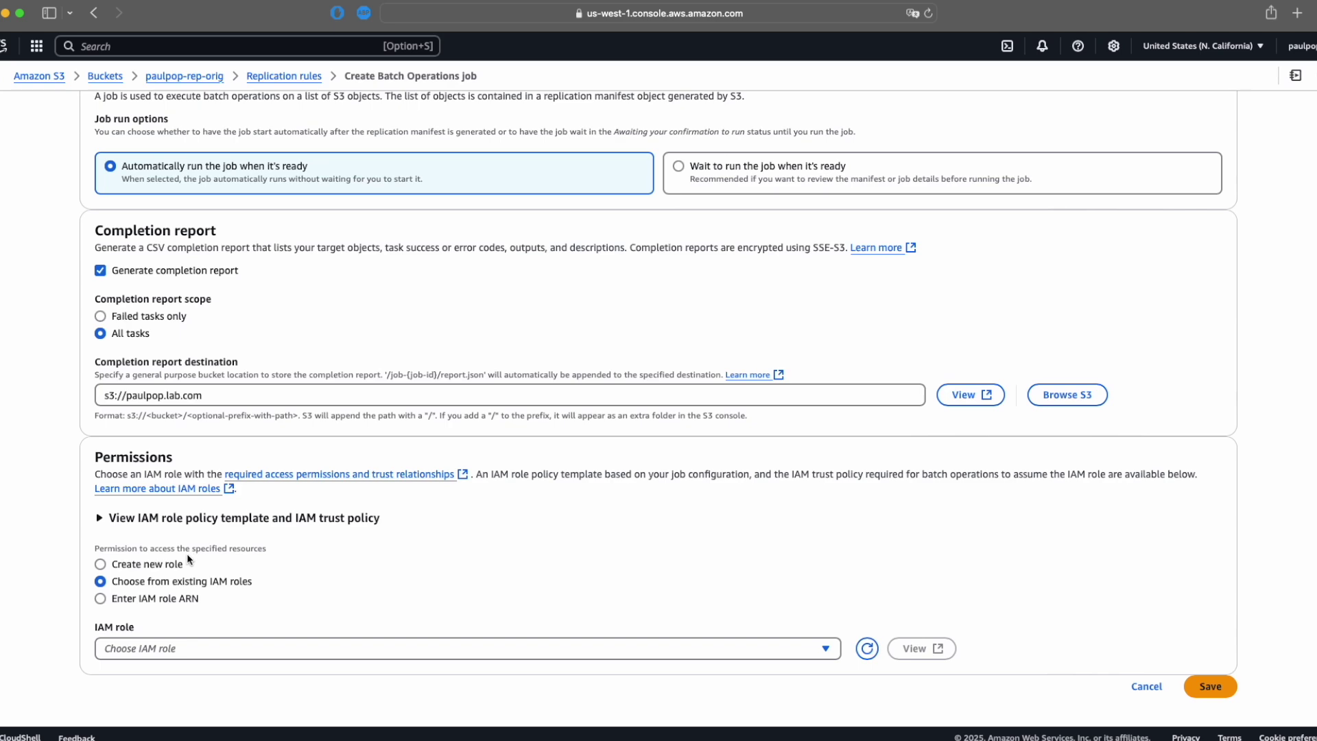
pyautogui.click(101, 565)
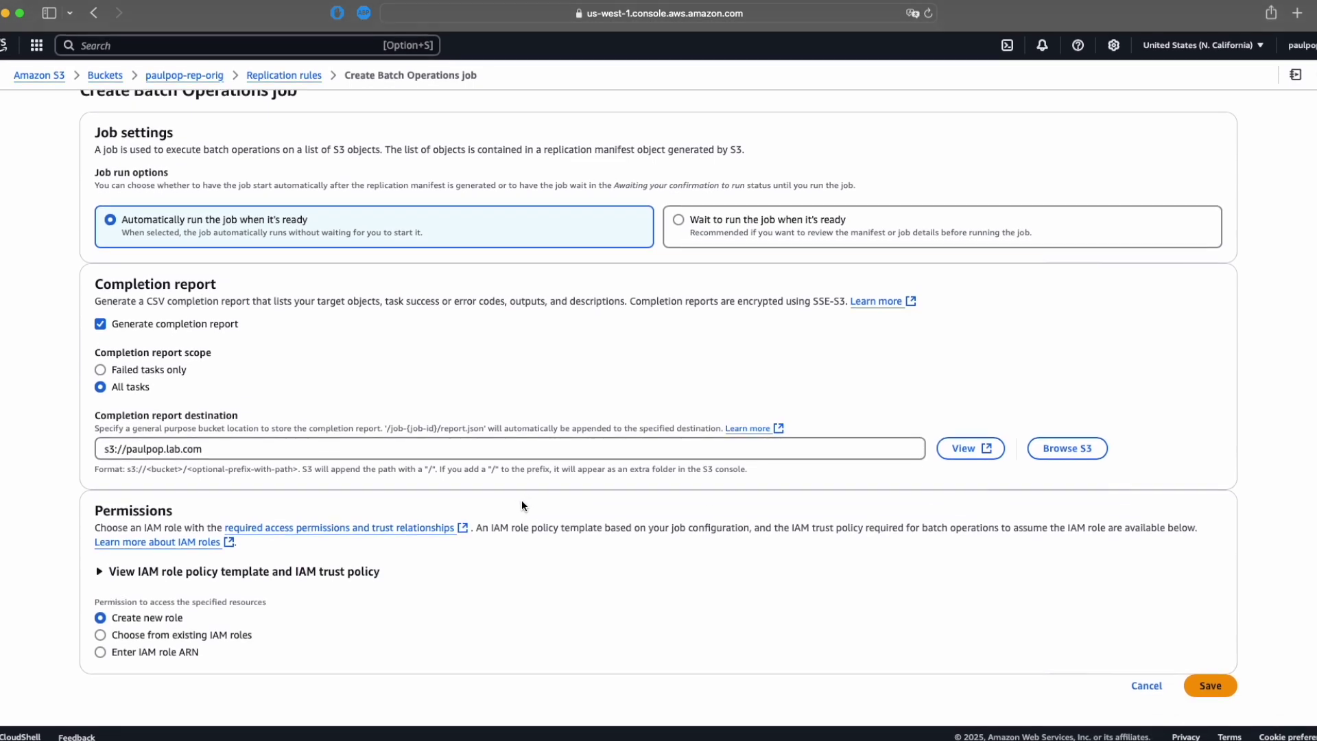
pyautogui.click(1210, 685)
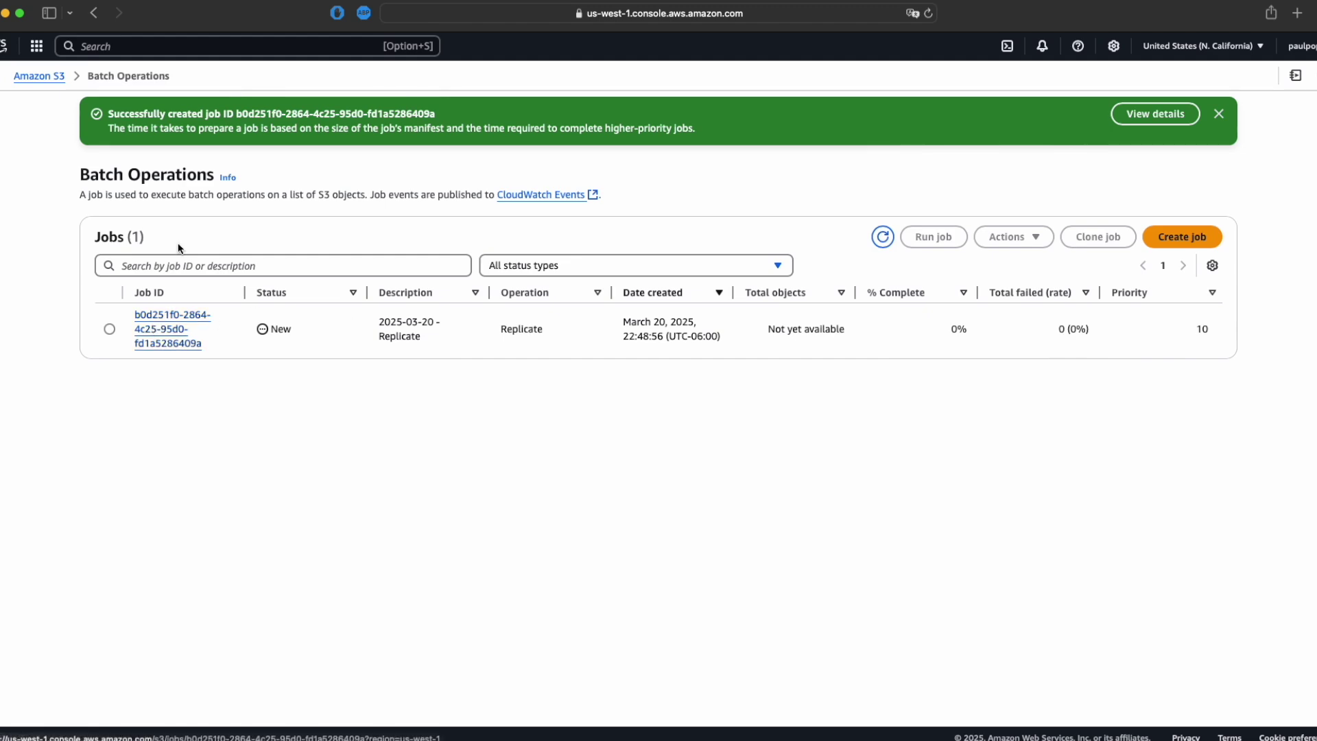
# Step: Return to the general purpose buckets and check the contents of the paulpop-rep-dest bucket
pyautogui.click(47, 79)
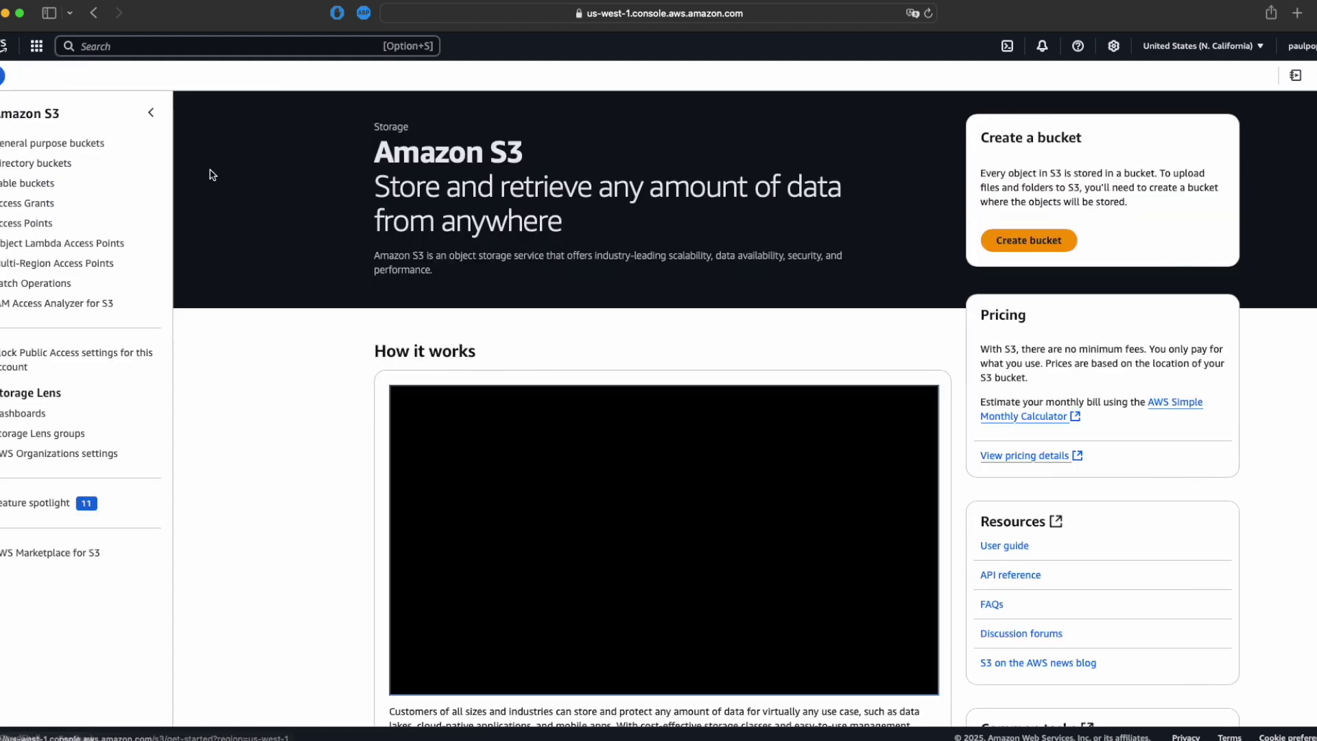
pyautogui.click(45, 144)
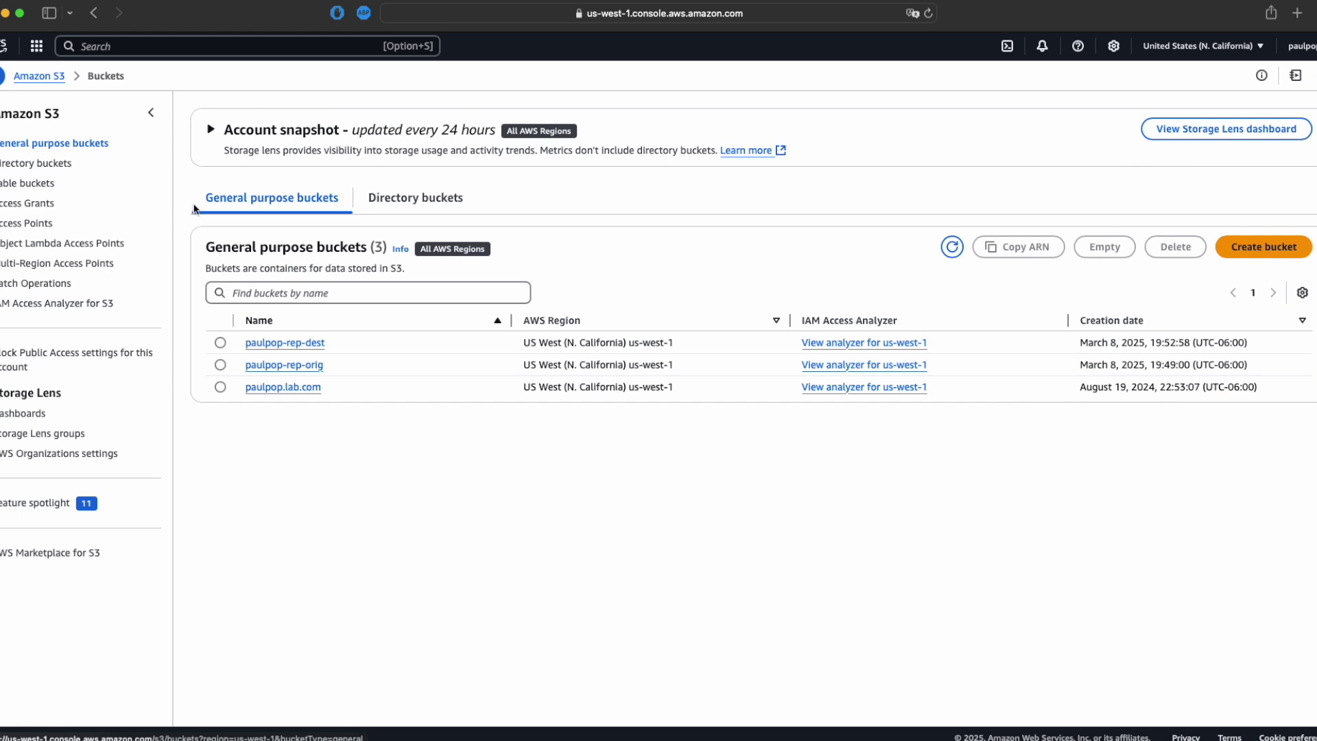
pyautogui.click(291, 343)
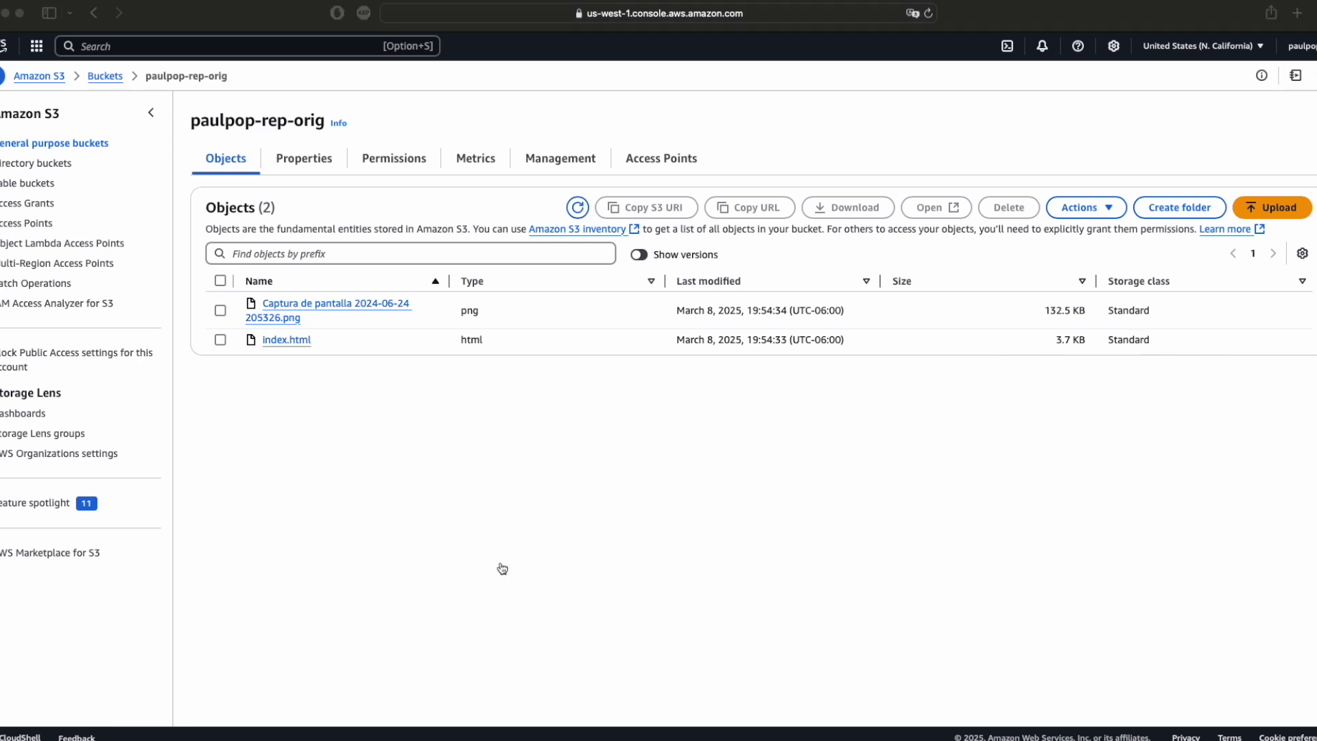
# Step: Upload the file AWS_replication.txt to the paulpop-rep-orig bucket
pyautogui.moveTo(502, 568); pyautogui.dragTo(673, 294)
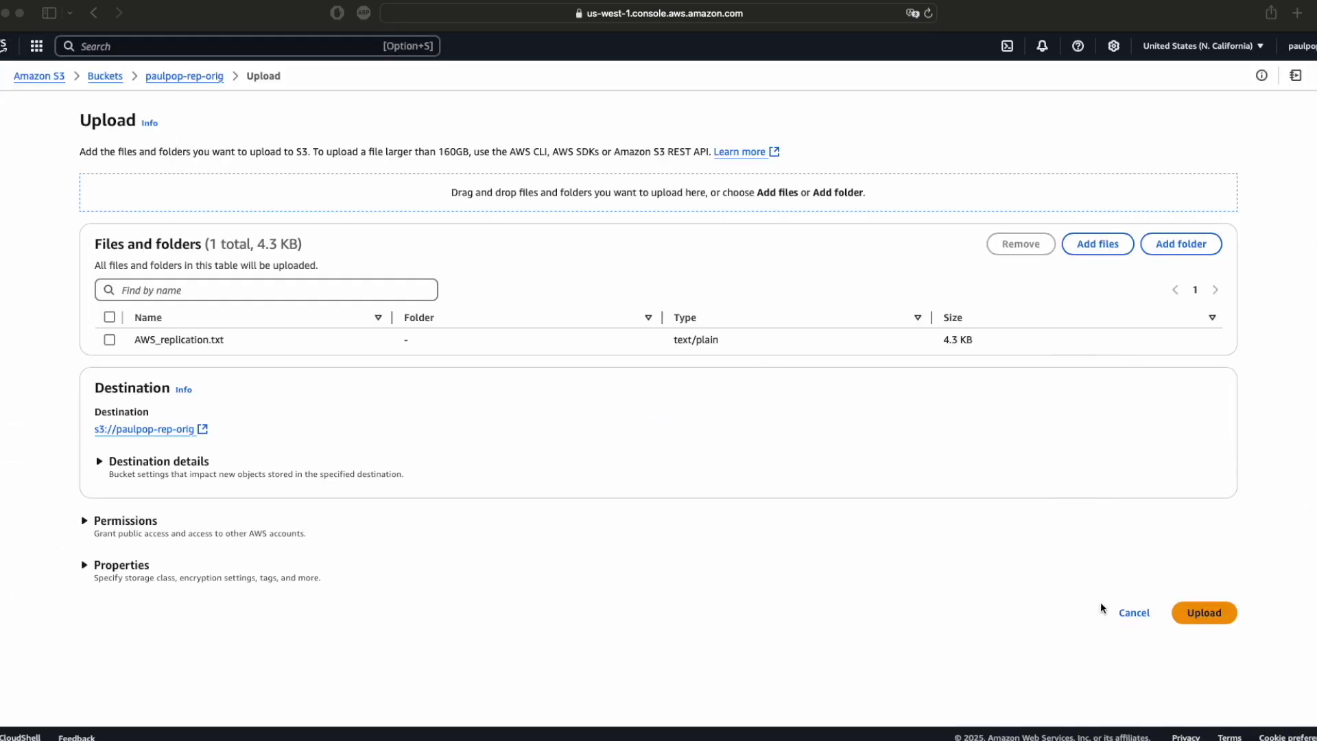
pyautogui.click(1211, 618)
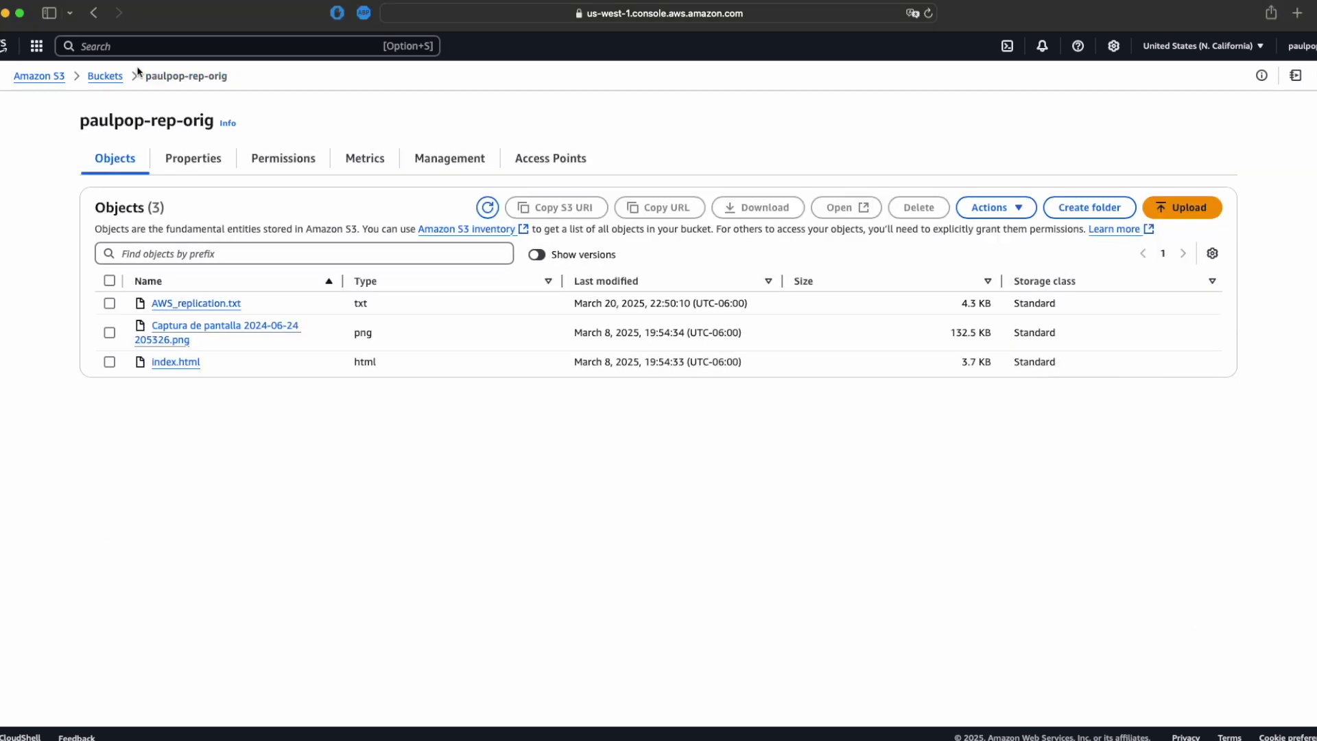
# Step: Check the objects in the paulpop-rep-dest bucket and the completion status of the batch replication job
pyautogui.click(106, 75)
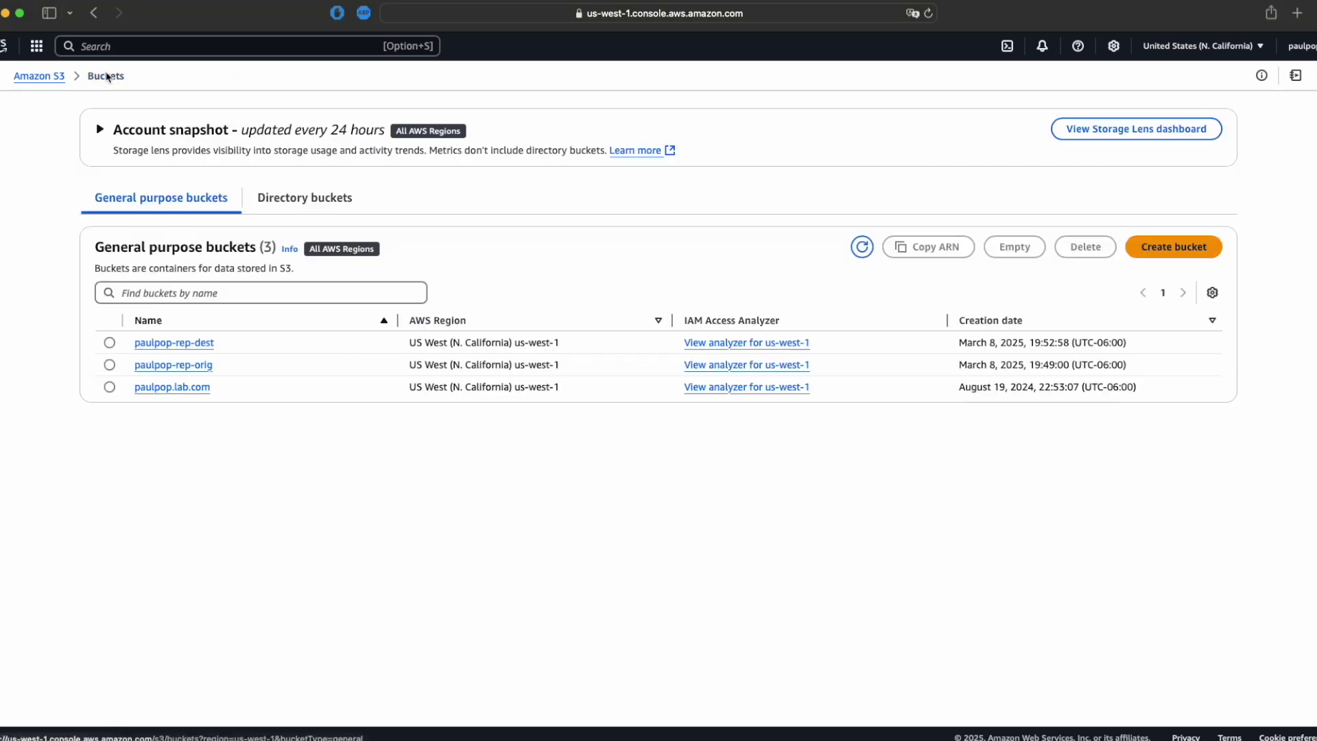
pyautogui.click(184, 342)
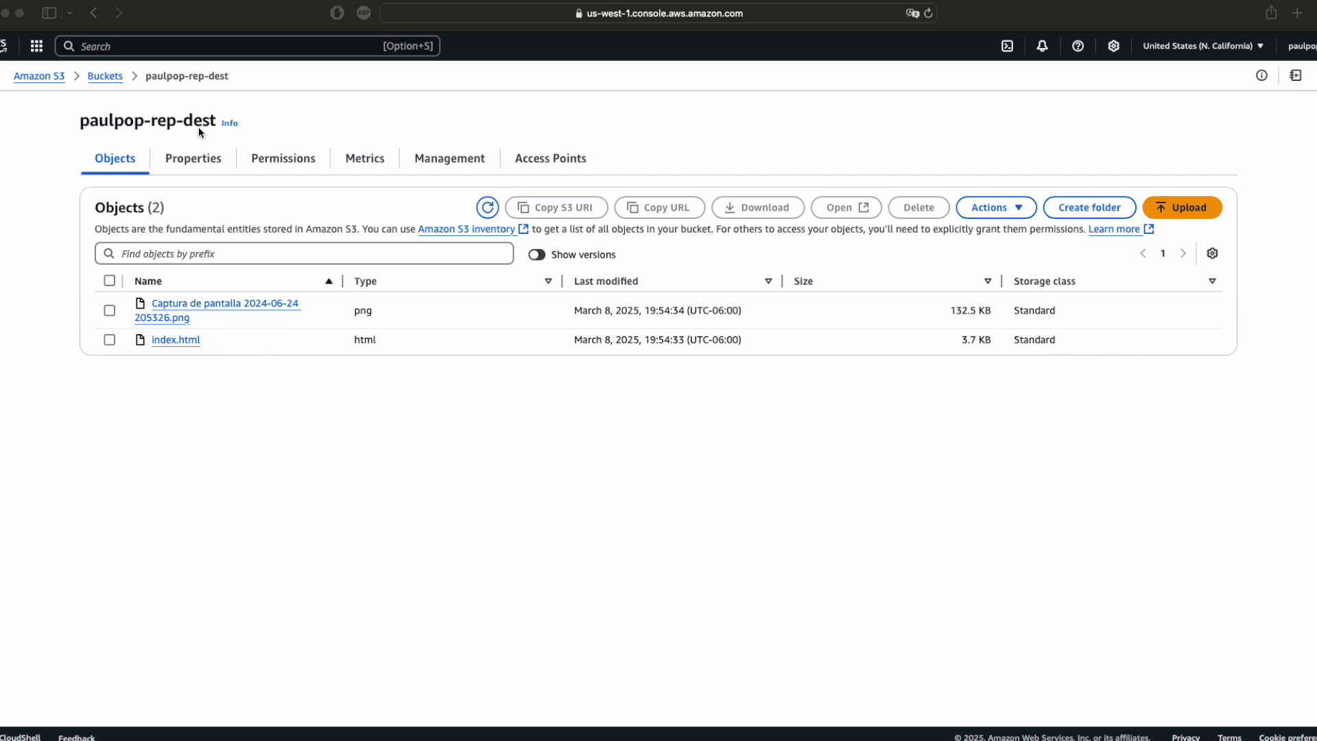
pyautogui.click(105, 76)
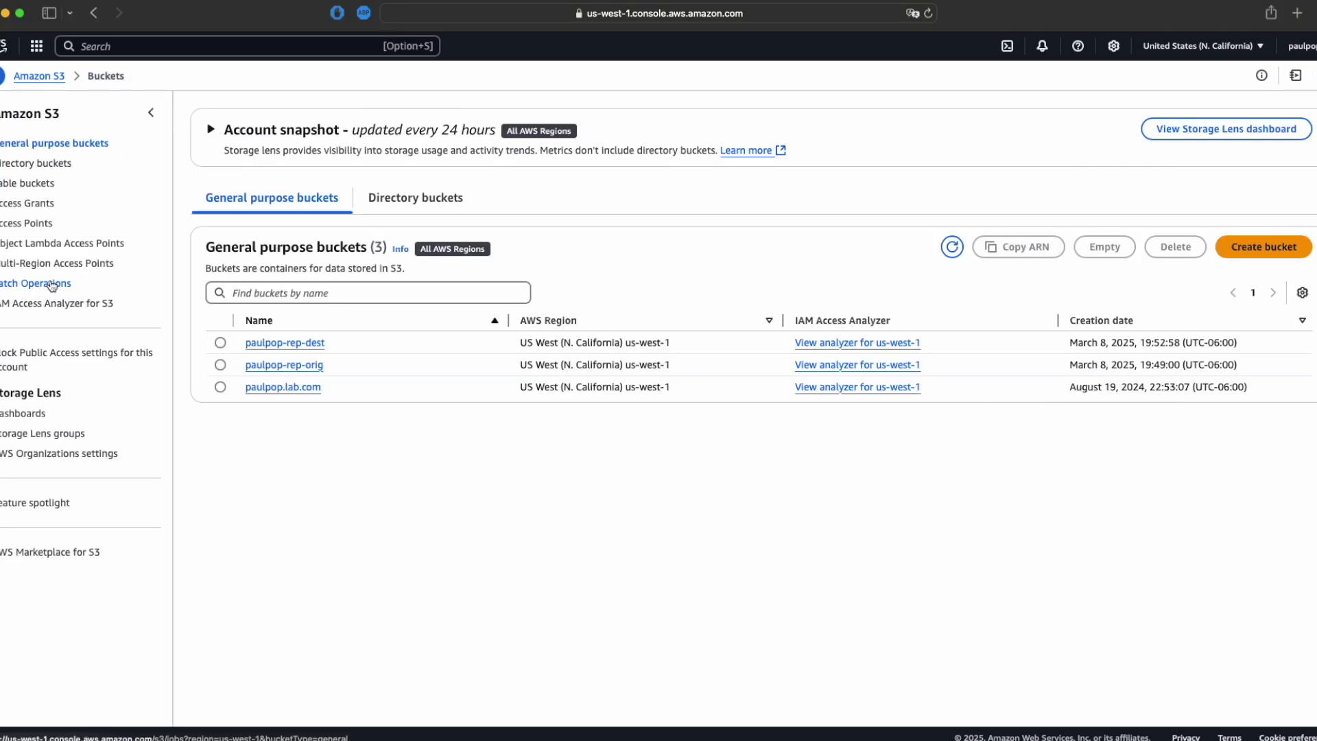
pyautogui.click(52, 283)
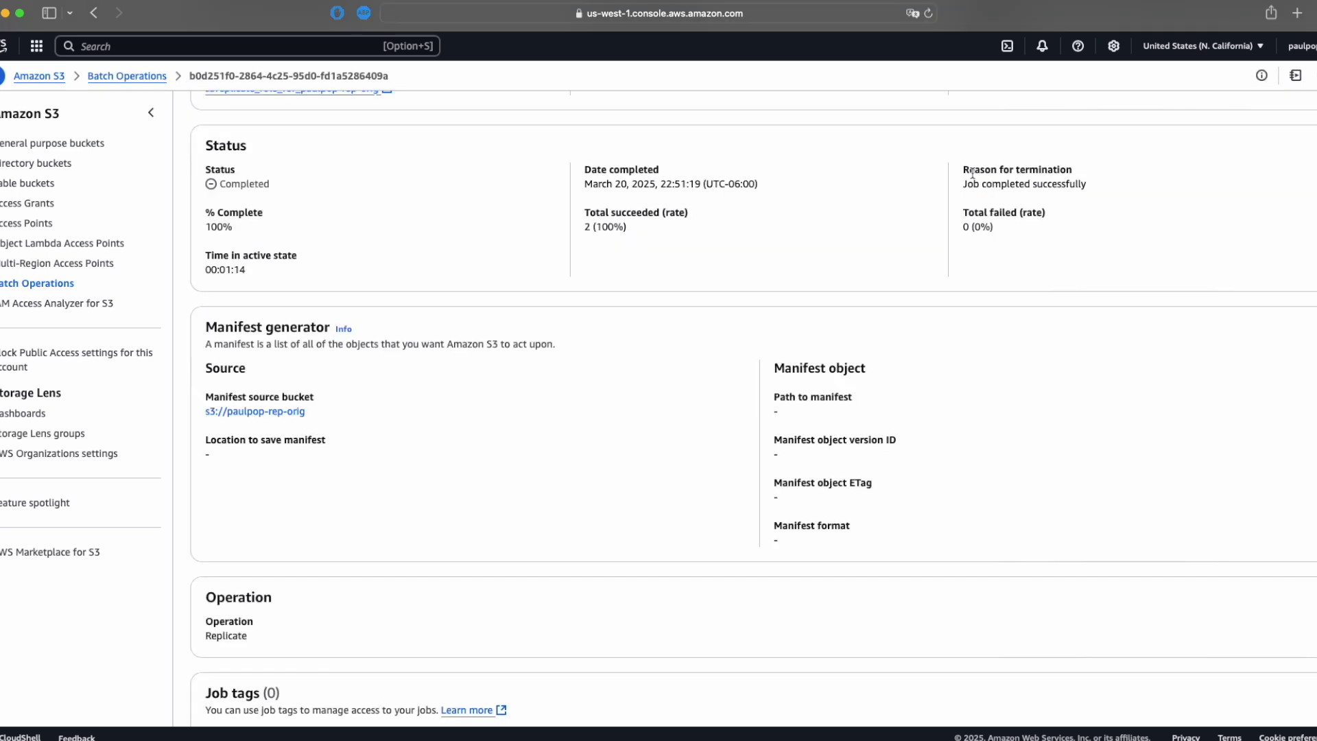
pyautogui.moveTo(962, 184); pyautogui.dragTo(1071, 184)
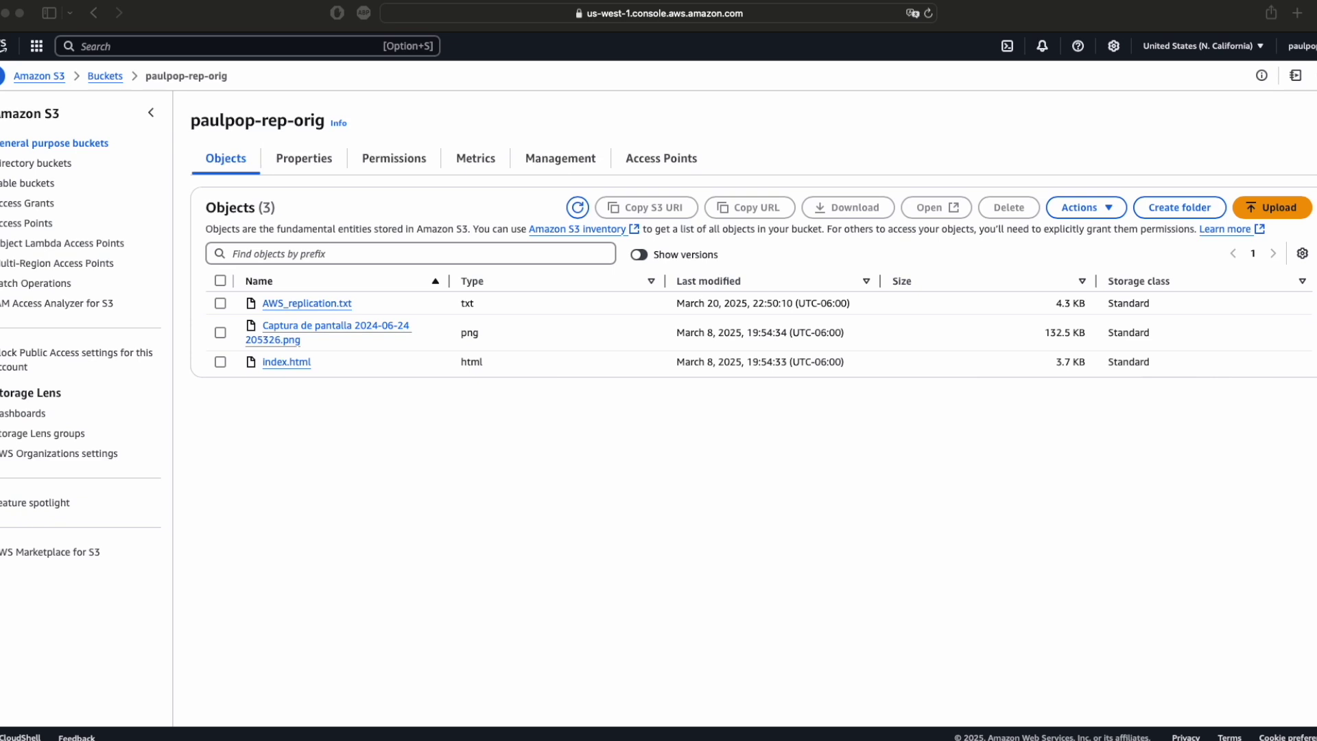
# Step: Open the paulpop-rep-test rule of paulpop-rep-orig for editing, review its additional replication options and cancel the edit
pyautogui.click(557, 163)
pyautogui.click(557, 164)
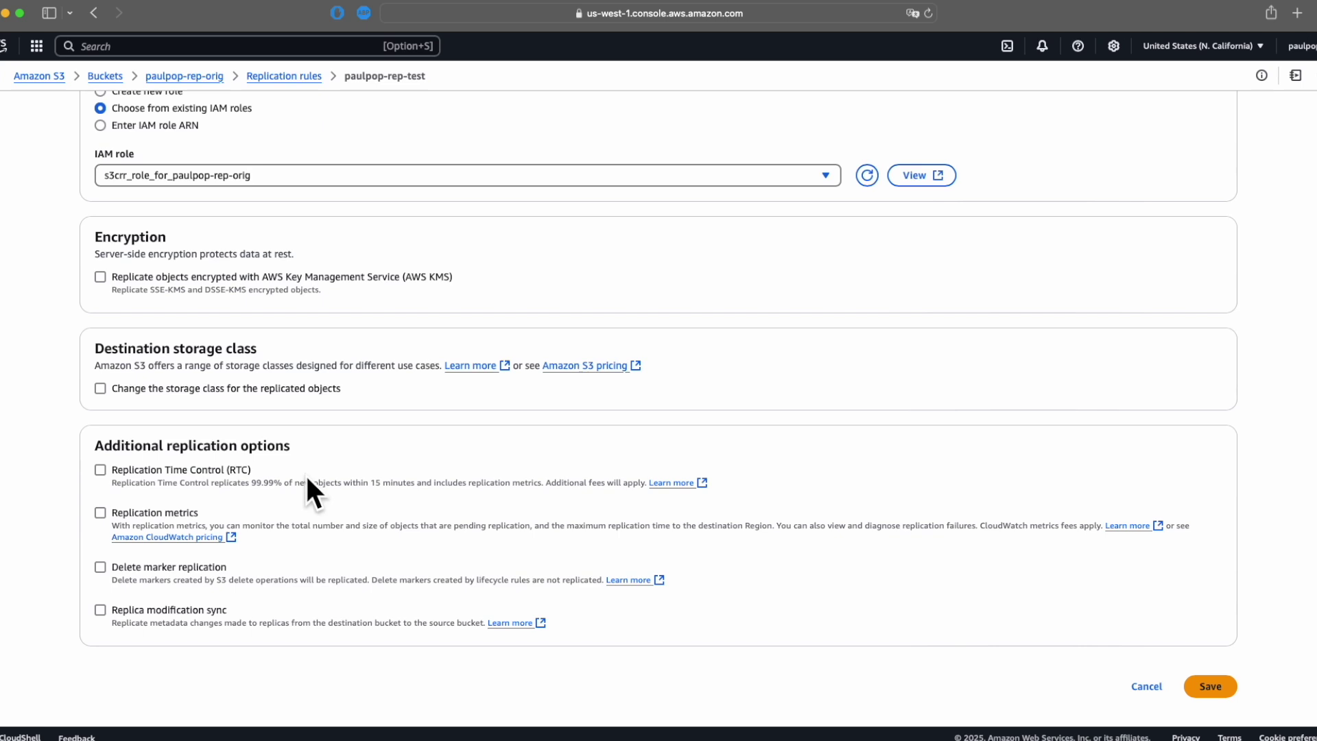
pyautogui.click(1146, 686)
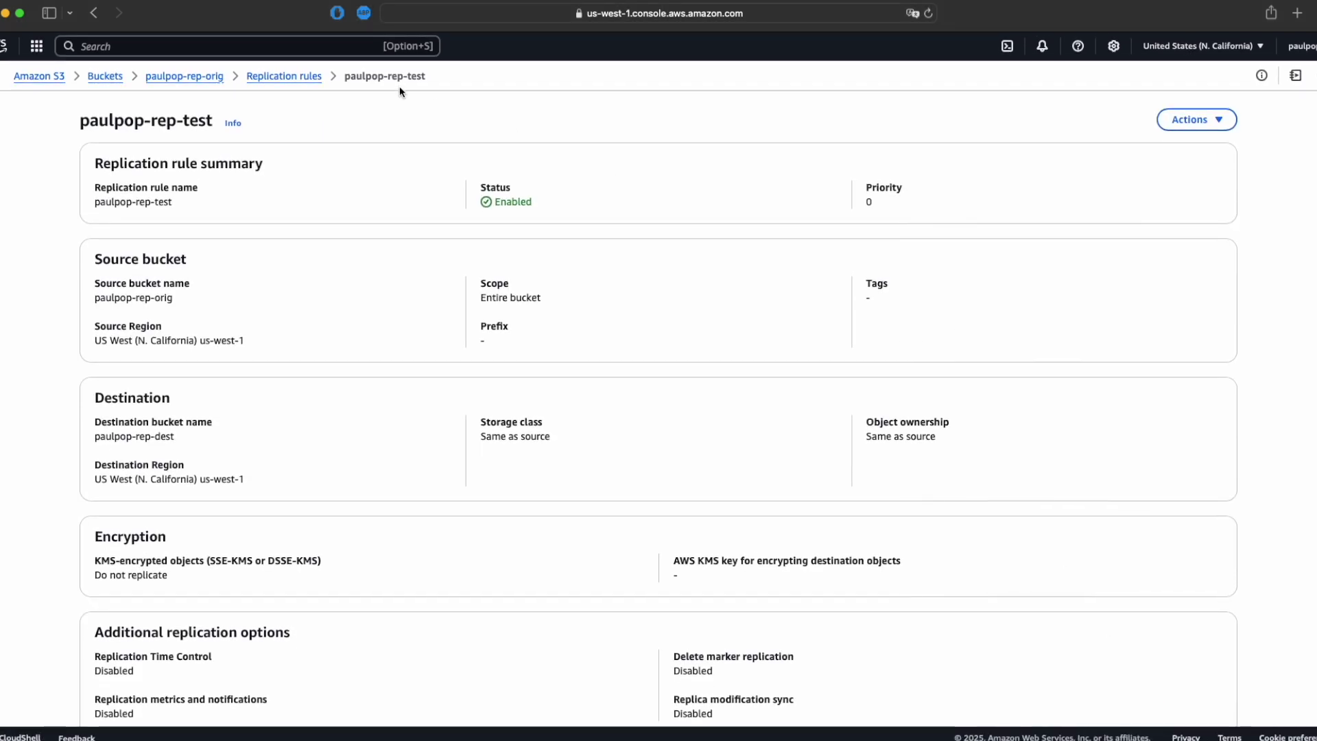
# Step: Leave the rule and open the details of AWS_replication.txt in the paulpop-rep-dest bucket
pyautogui.click(304, 79)
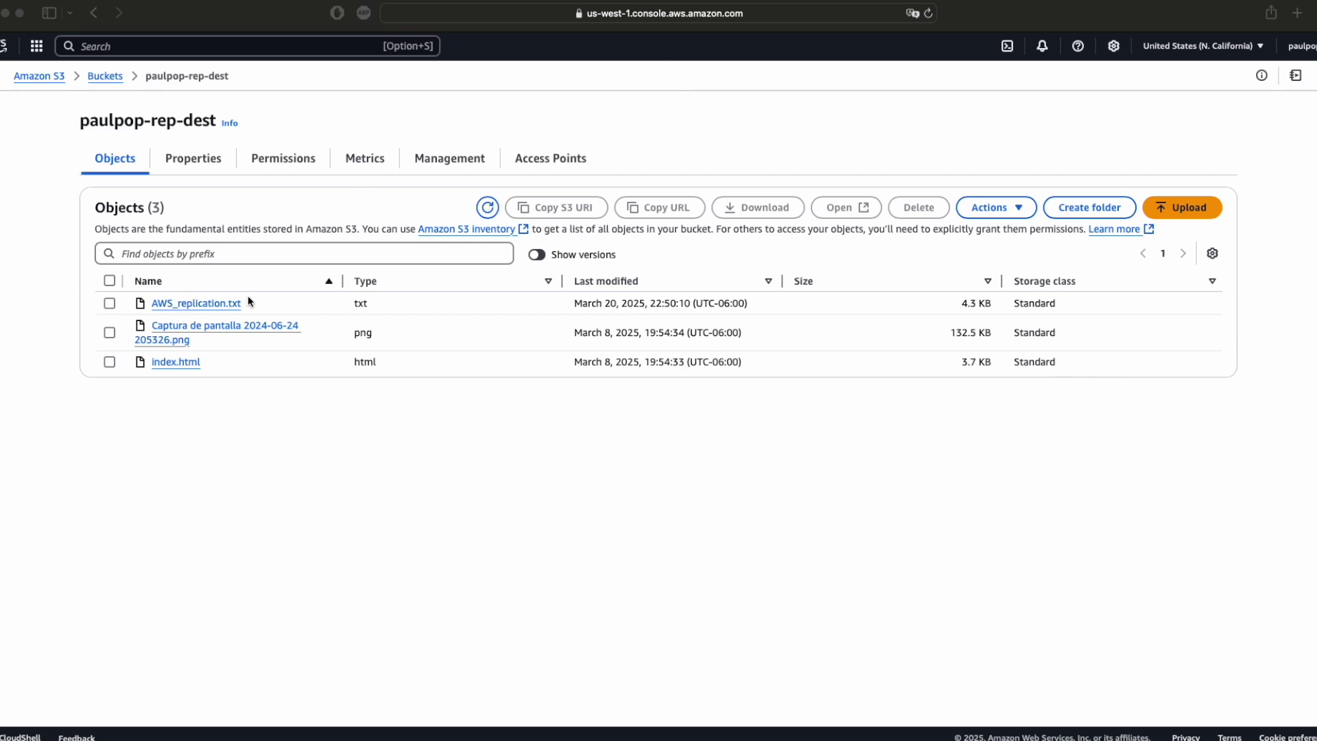
pyautogui.click(196, 302)
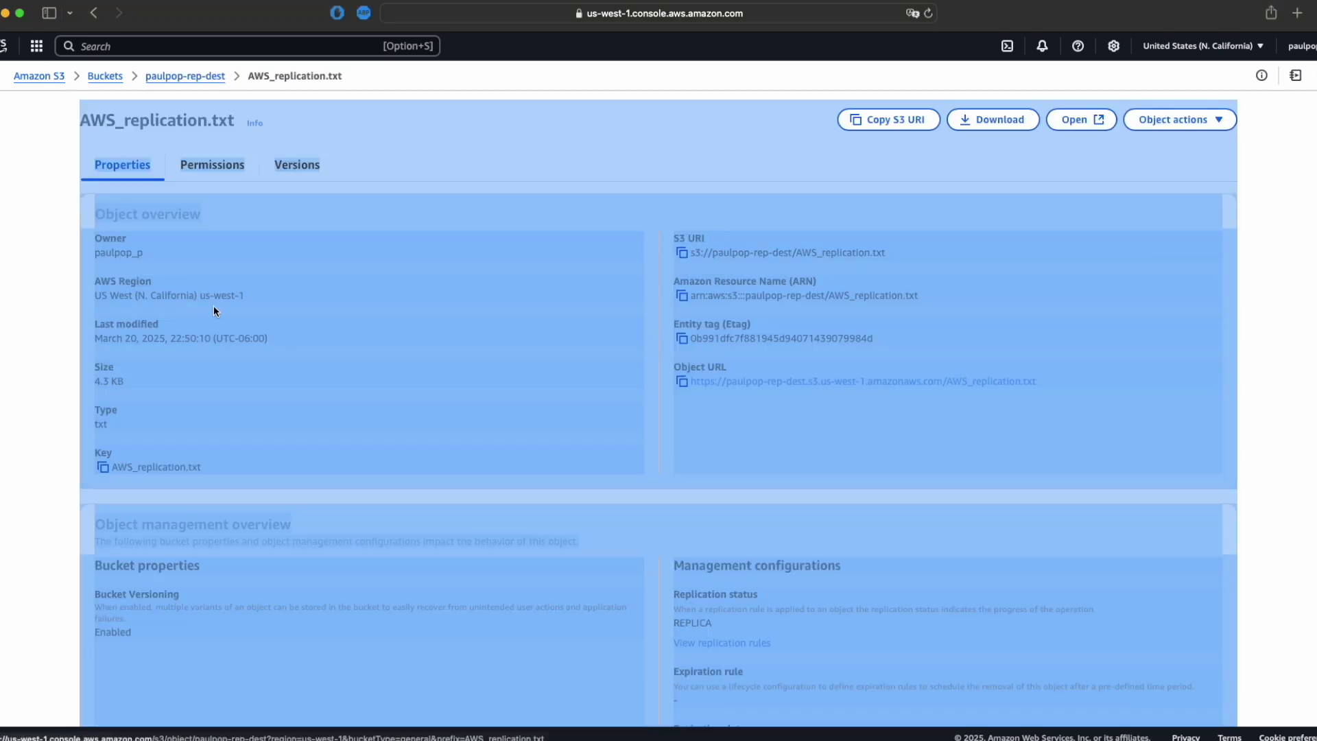
# Step: Check the replication status of AWS_replication.txt in its object management overview
pyautogui.click(55, 316)
pyautogui.scroll(-5, 535, 421)
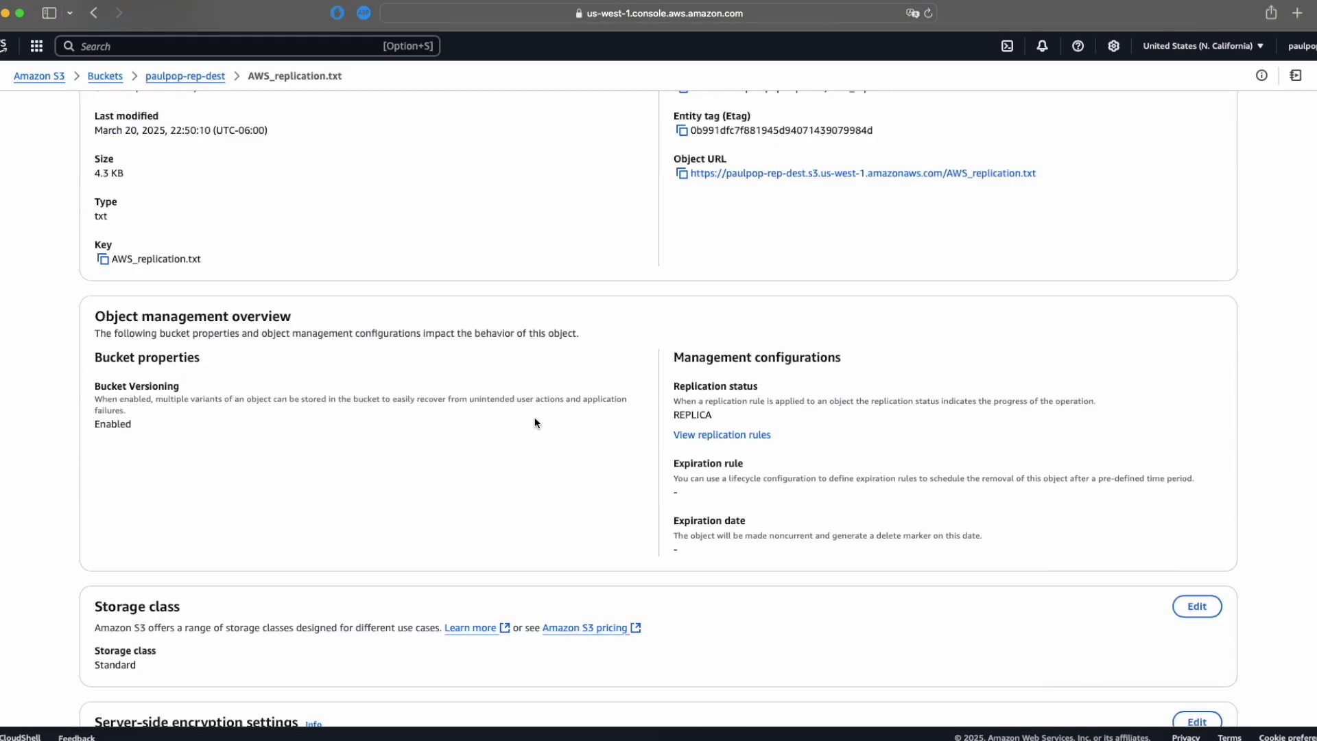
pyautogui.moveTo(675, 297); pyautogui.dragTo(725, 325)
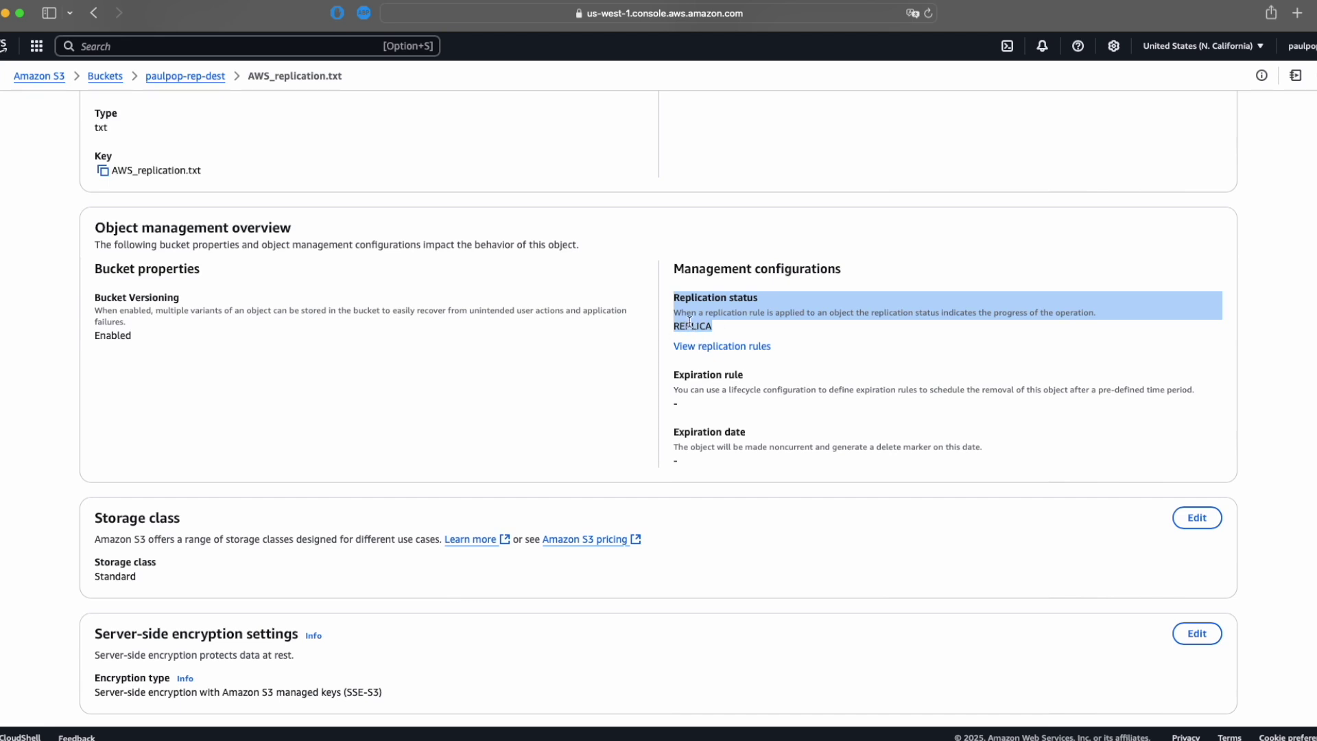
pyautogui.doubleClick(696, 322)
pyautogui.scroll(5, 601, 322)
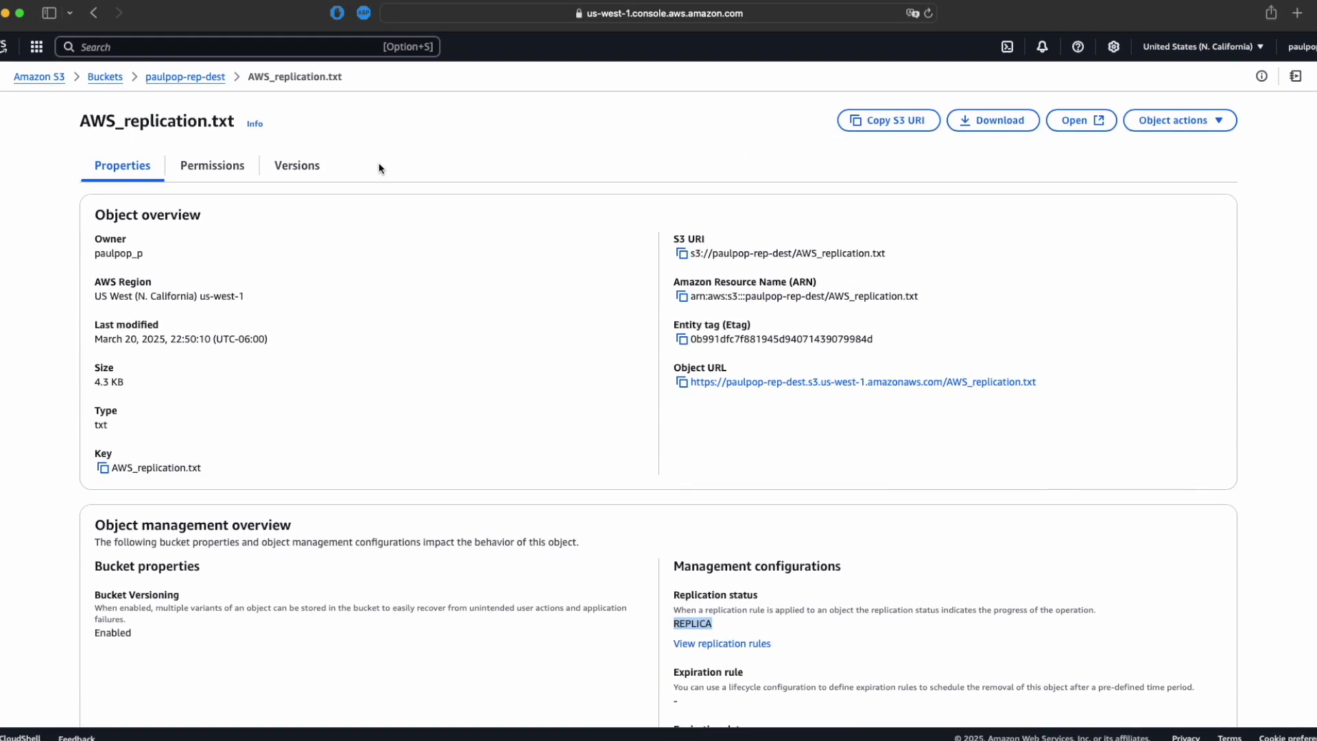
# Step: Check the replication status of index.html in the paulpop-rep-orig bucket and return to that bucket's object list
pyautogui.click(206, 80)
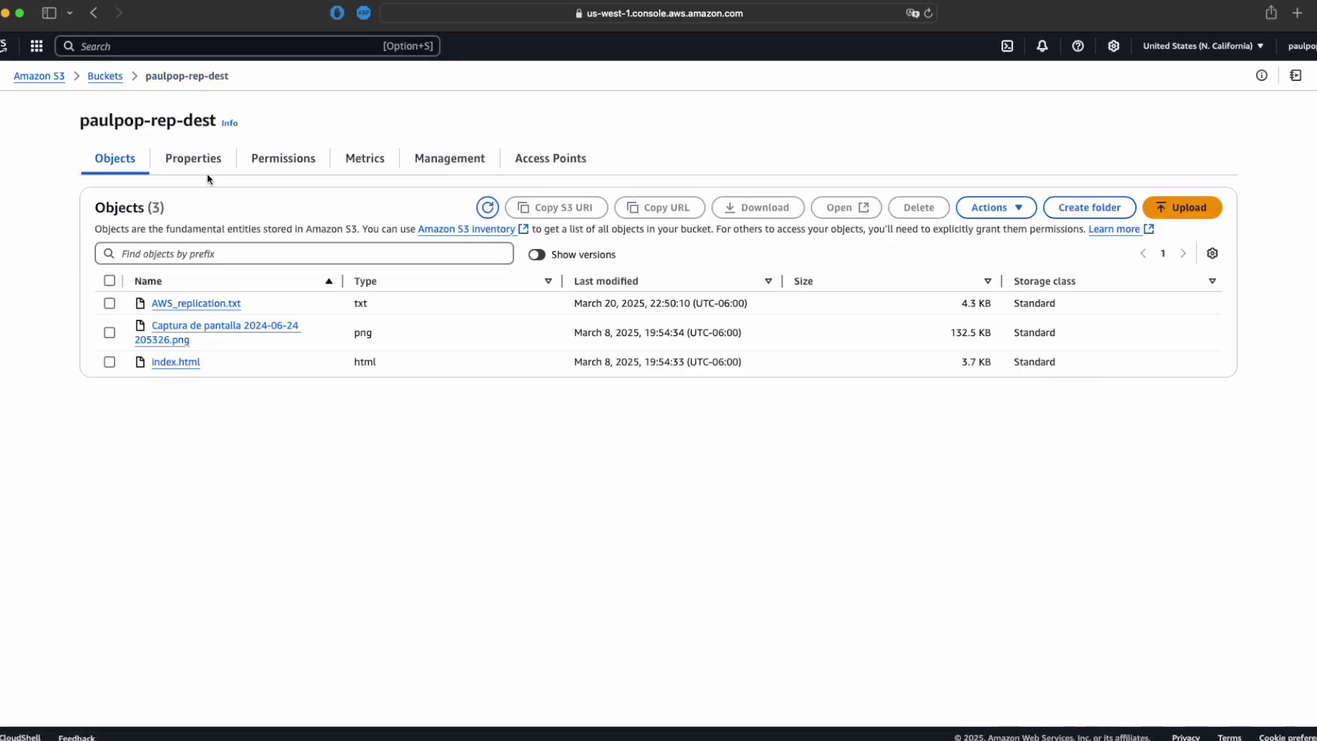
pyautogui.click(114, 78)
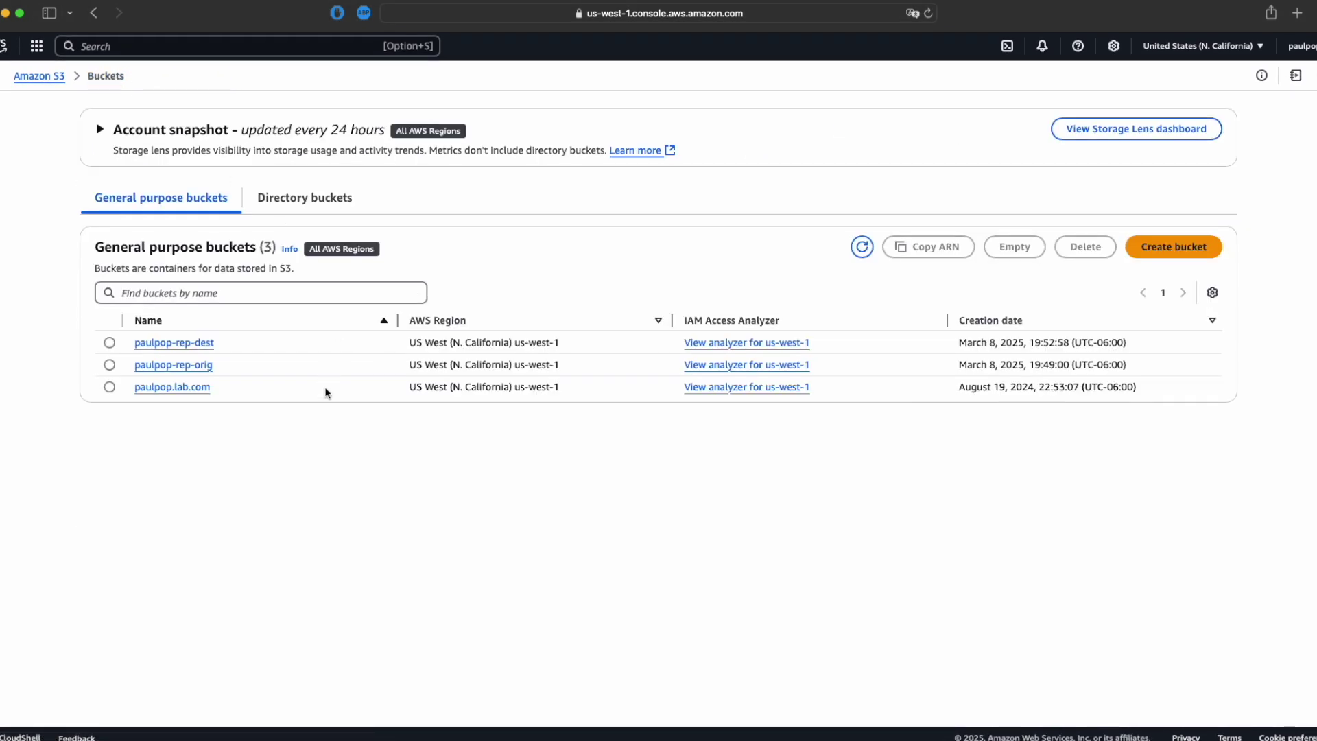
pyautogui.click(196, 364)
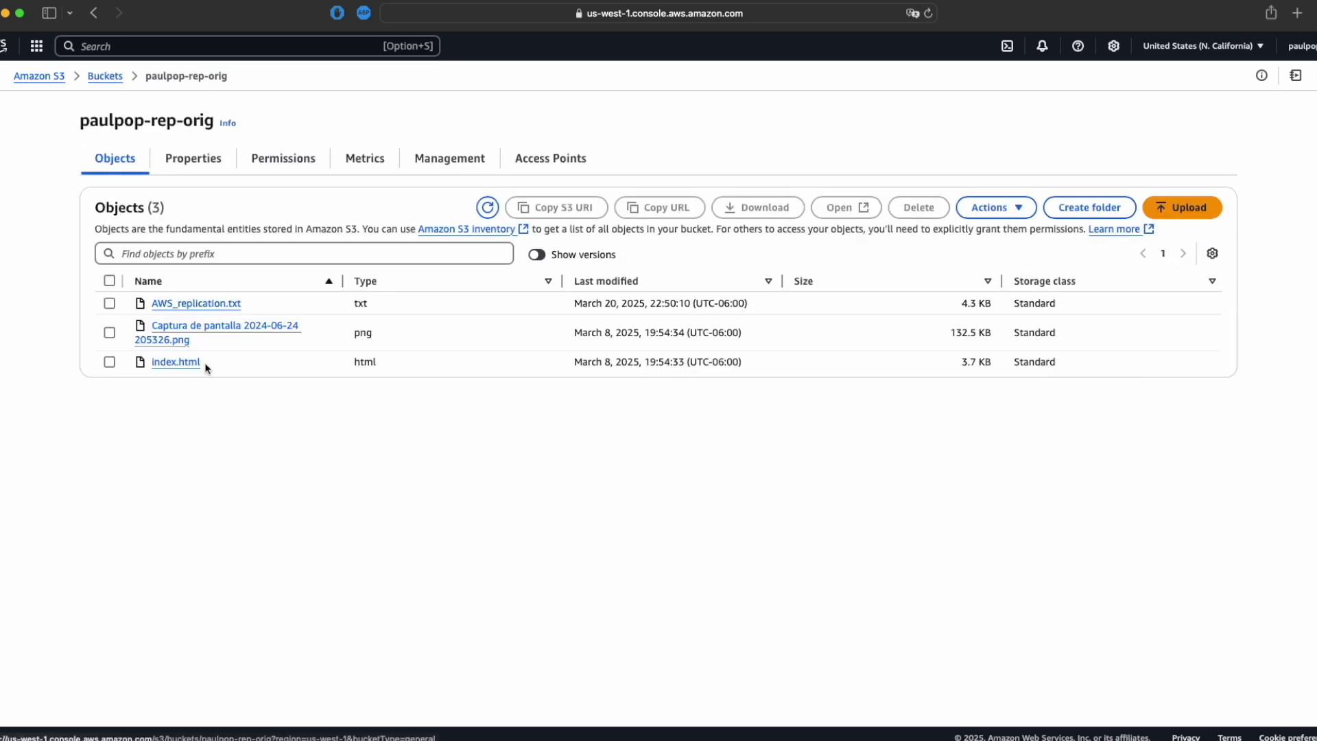
pyautogui.click(180, 362)
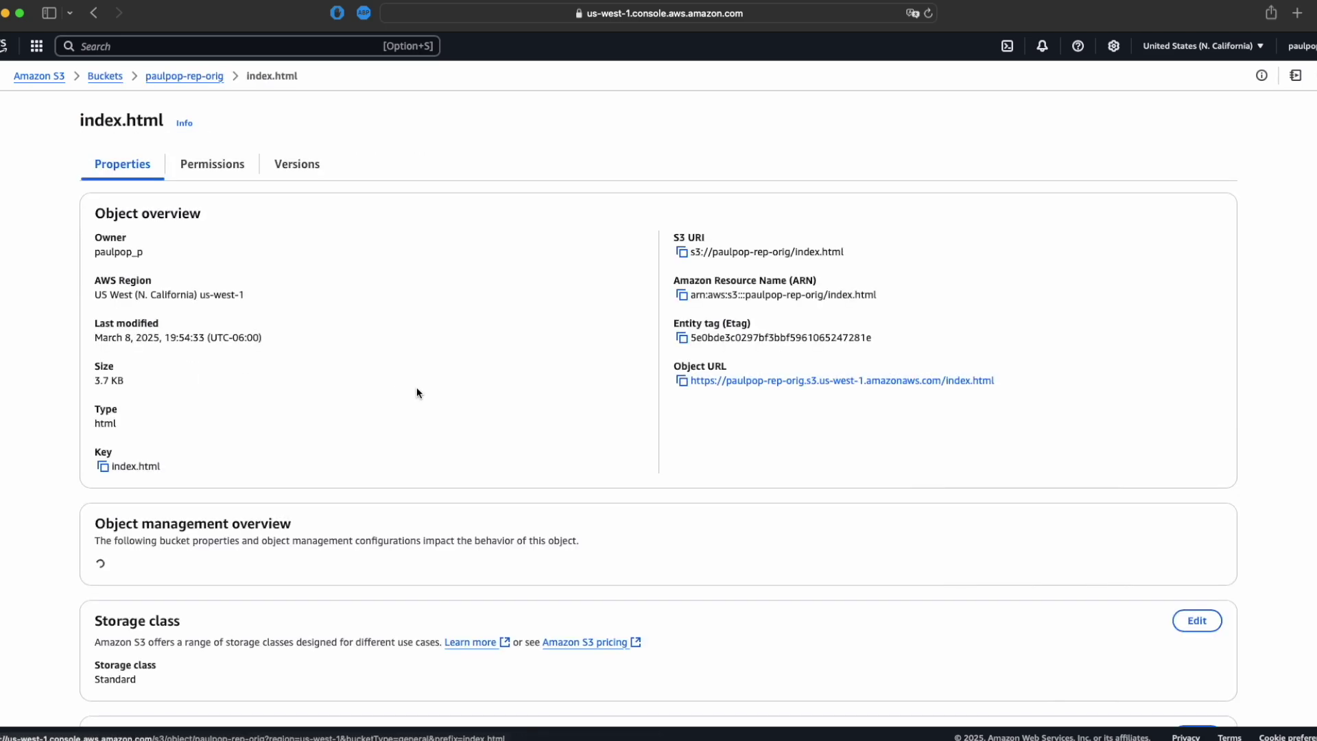
pyautogui.scroll(-5, 698, 452)
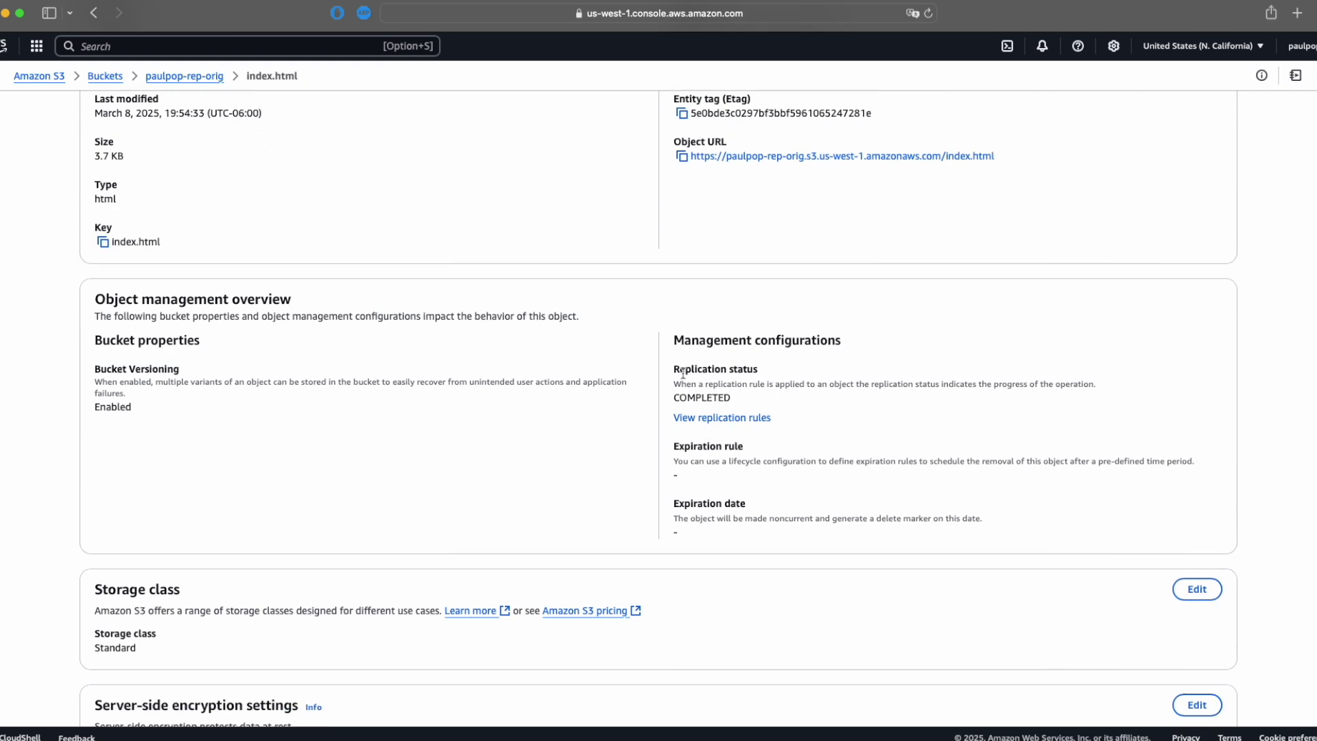
pyautogui.moveTo(676, 369); pyautogui.dragTo(740, 397)
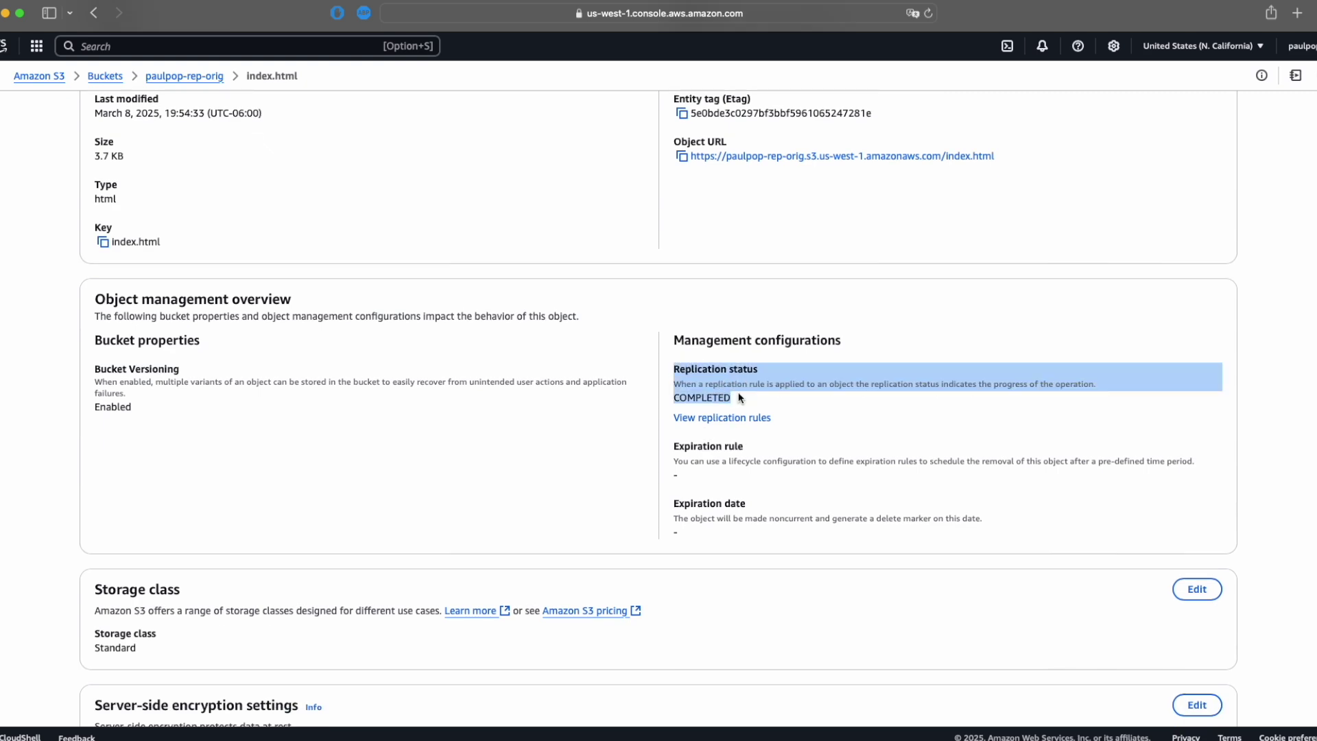
pyautogui.doubleClick(699, 397)
pyautogui.click(554, 427)
pyautogui.scroll(5, 554, 427)
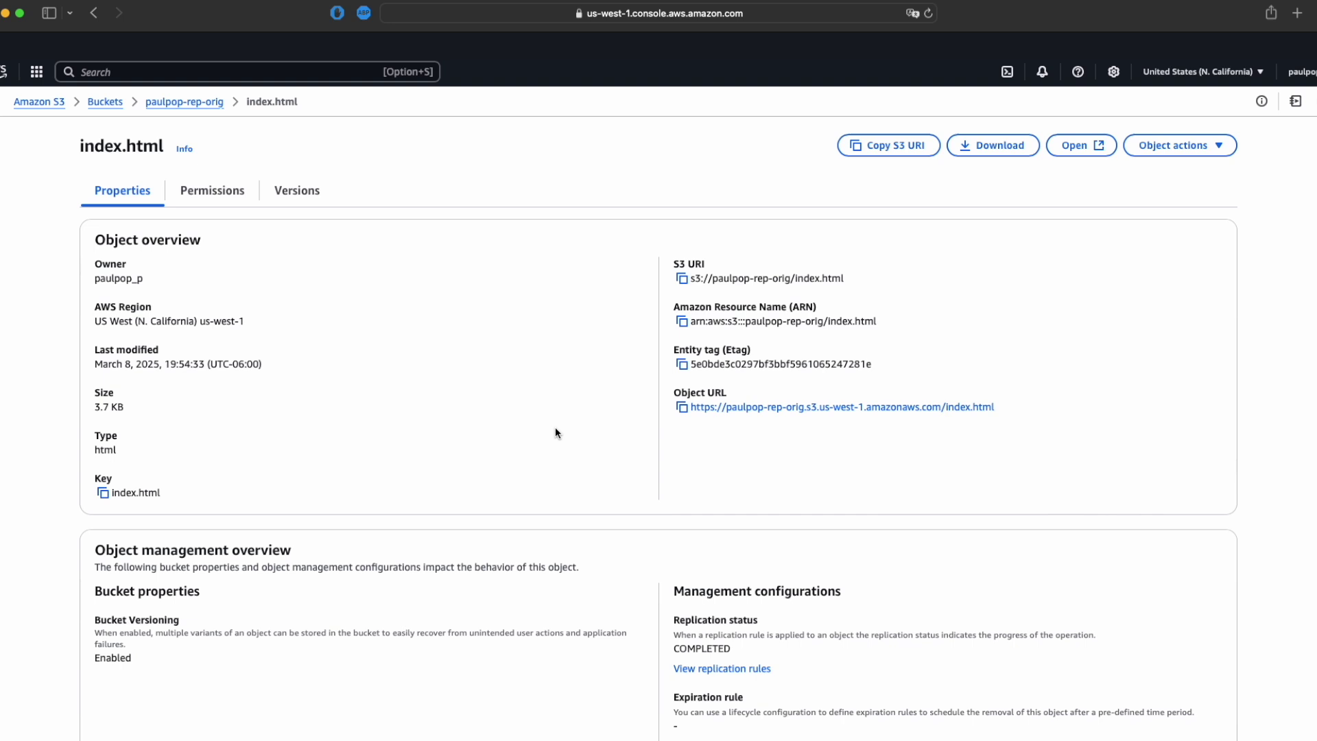
pyautogui.click(195, 76)
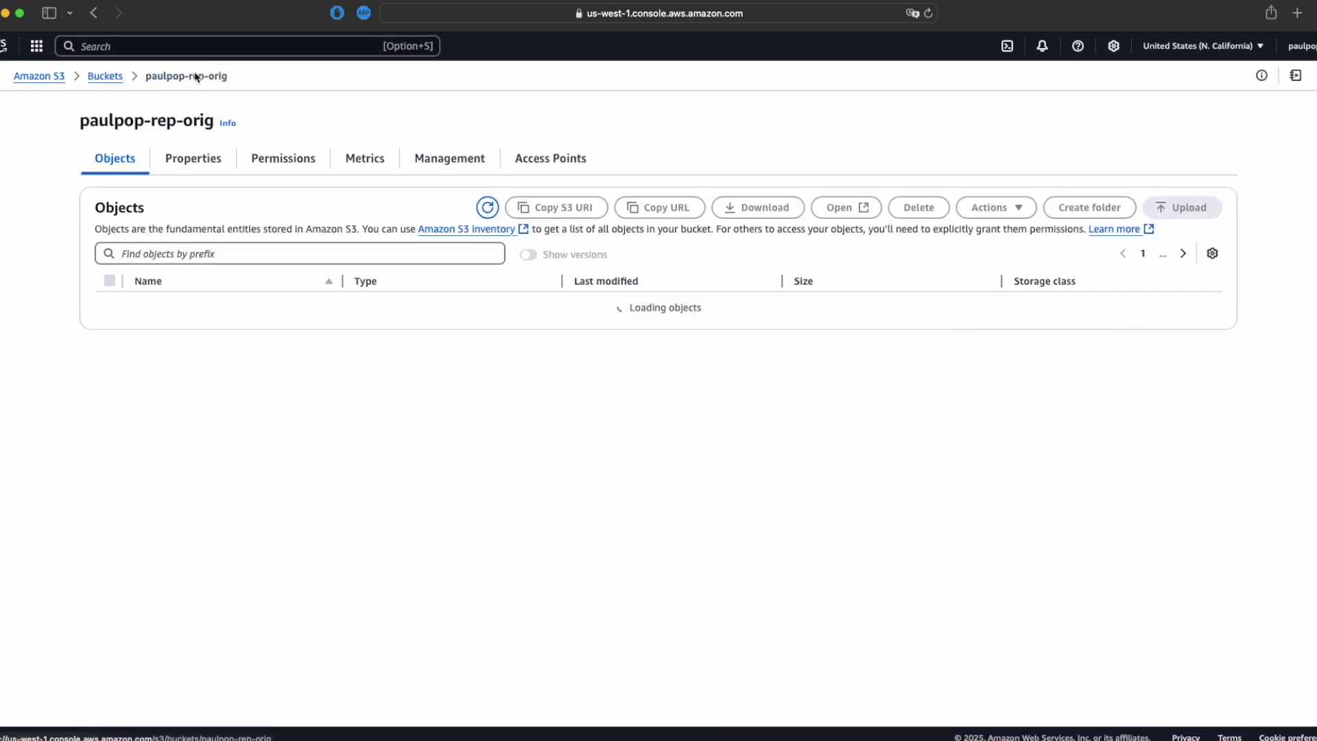